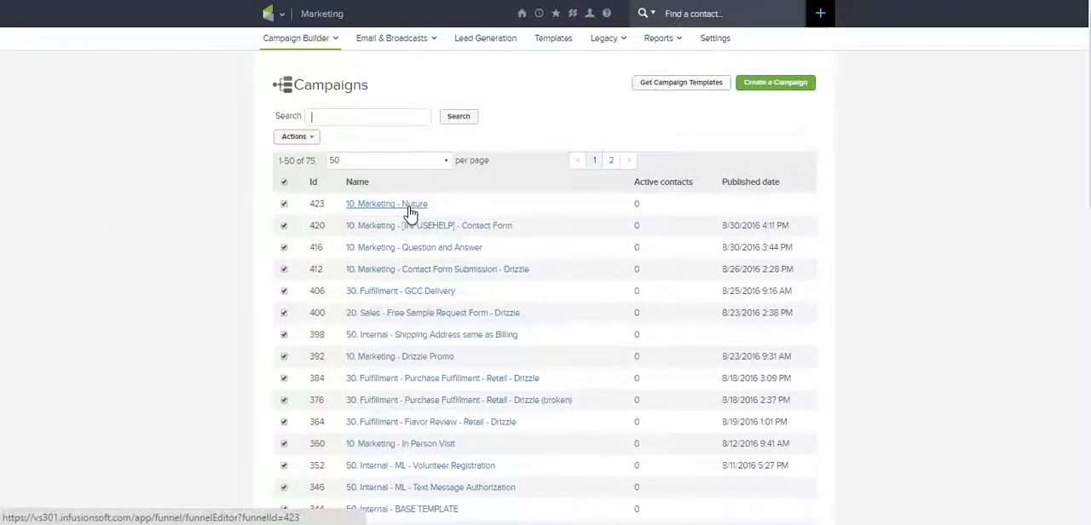
Step: Open the "10. Marketing - Nuture" campaign and place a Tag applied goal named "START Button" on the canvas
left_click(406, 210)
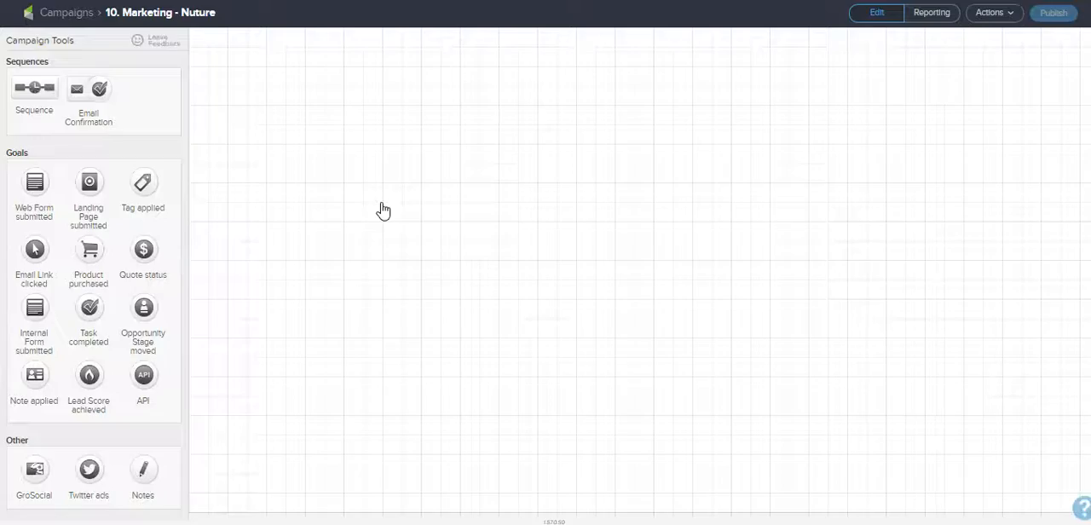
left_click(379, 209)
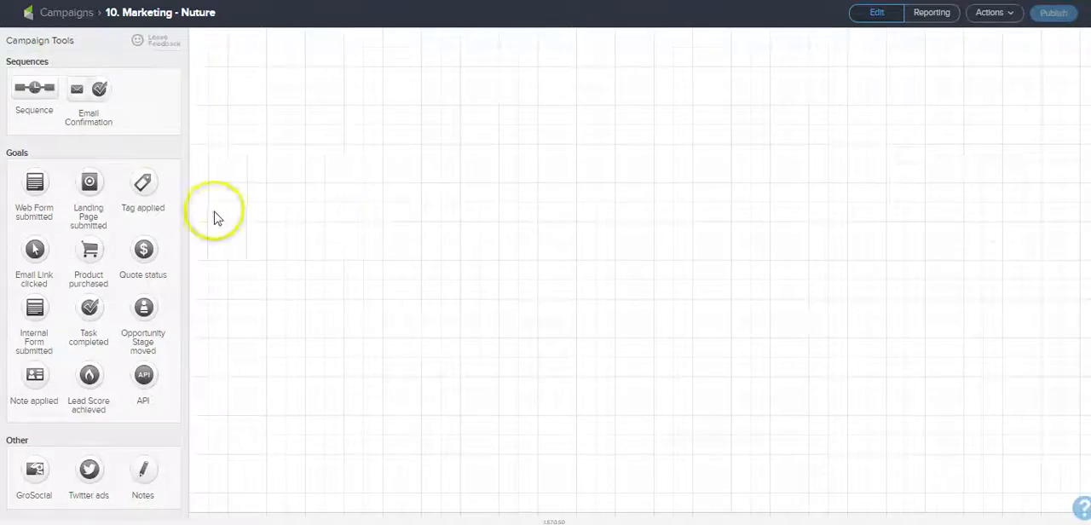
left_click_drag(143, 183, 245, 89)
left_click(529, 274)
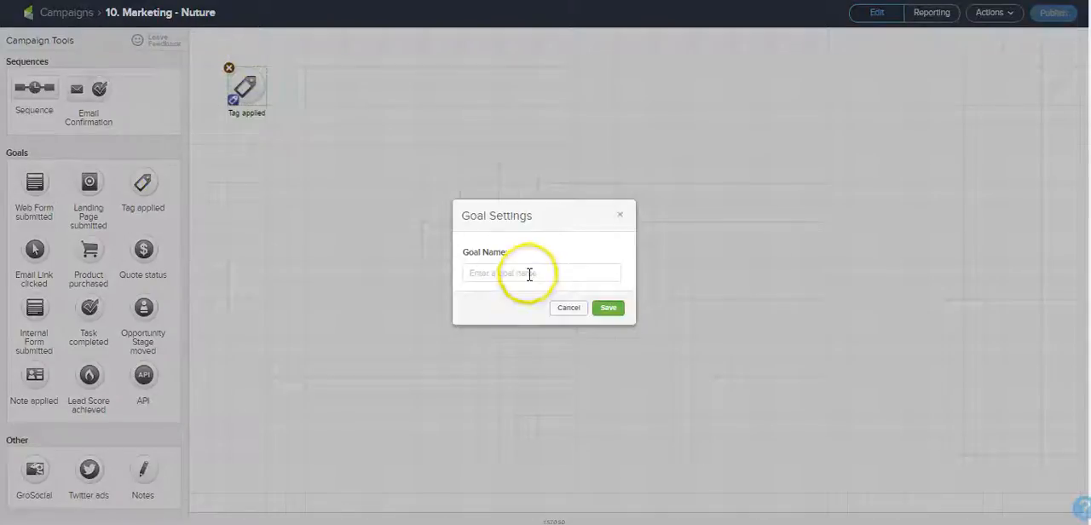
type("START Button")
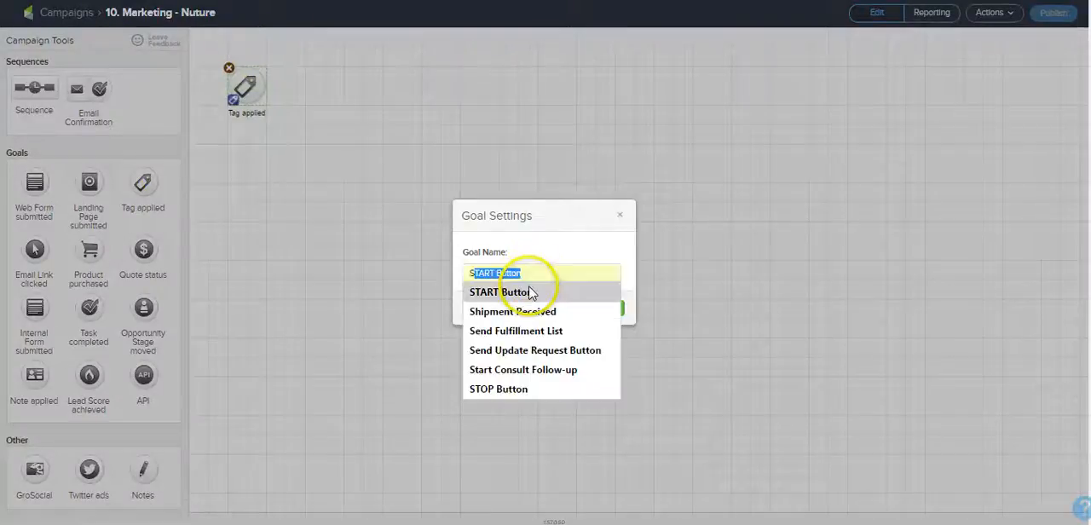
left_click(529, 293)
left_click(607, 308)
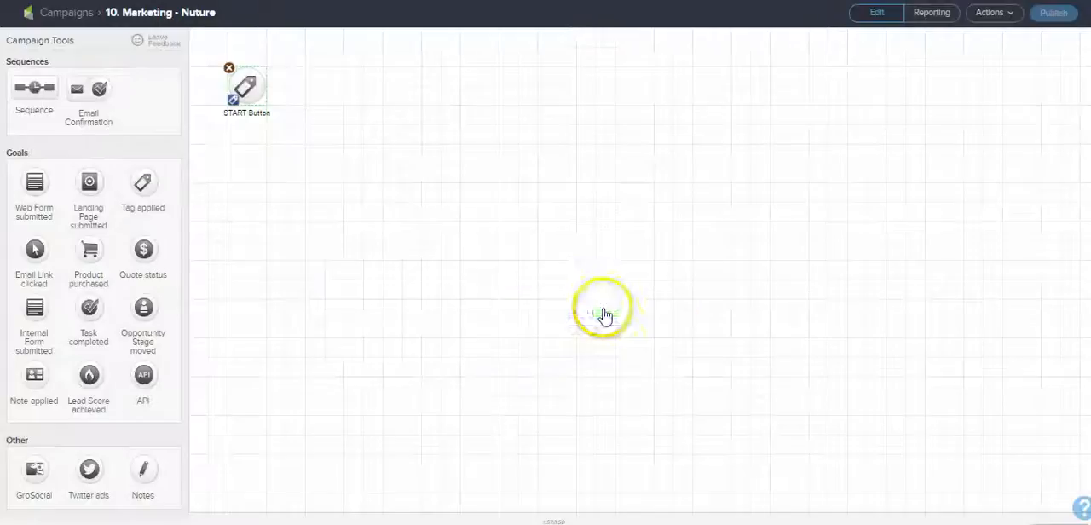
Step: Add a second Tag applied goal below START Button and name it "Enter Nurture Campaign"
left_click_drag(152, 202, 243, 167)
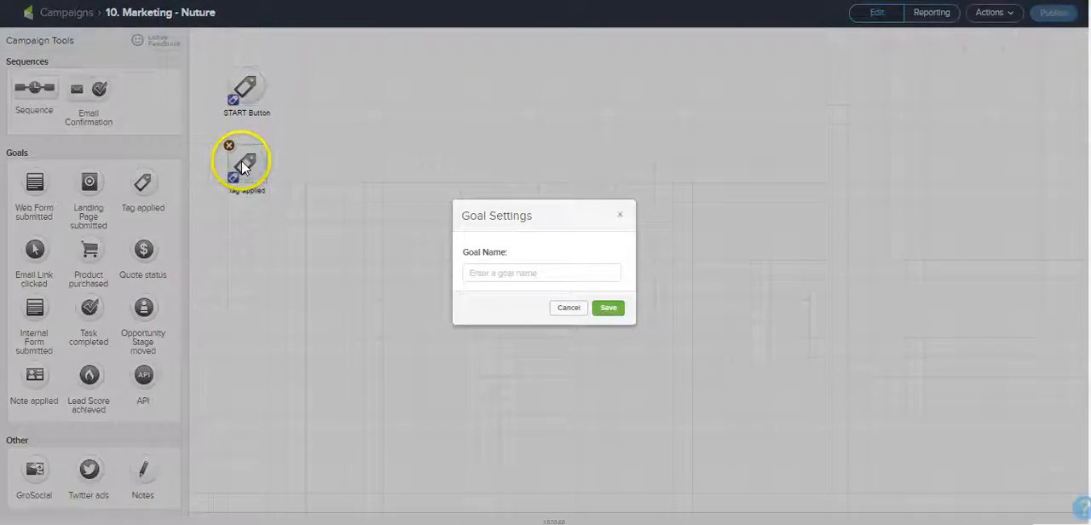
type("Ent")
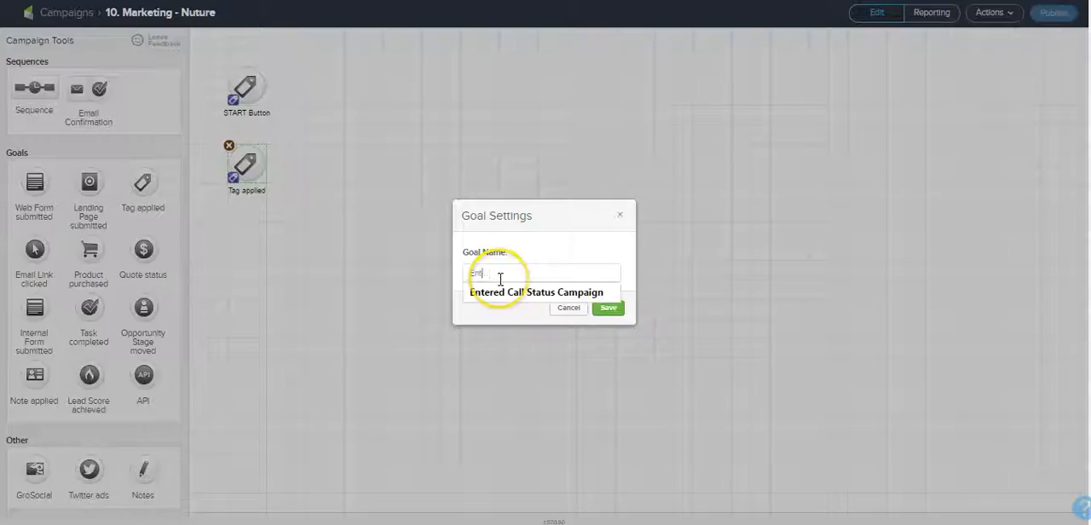
type("er Nuture Campaign")
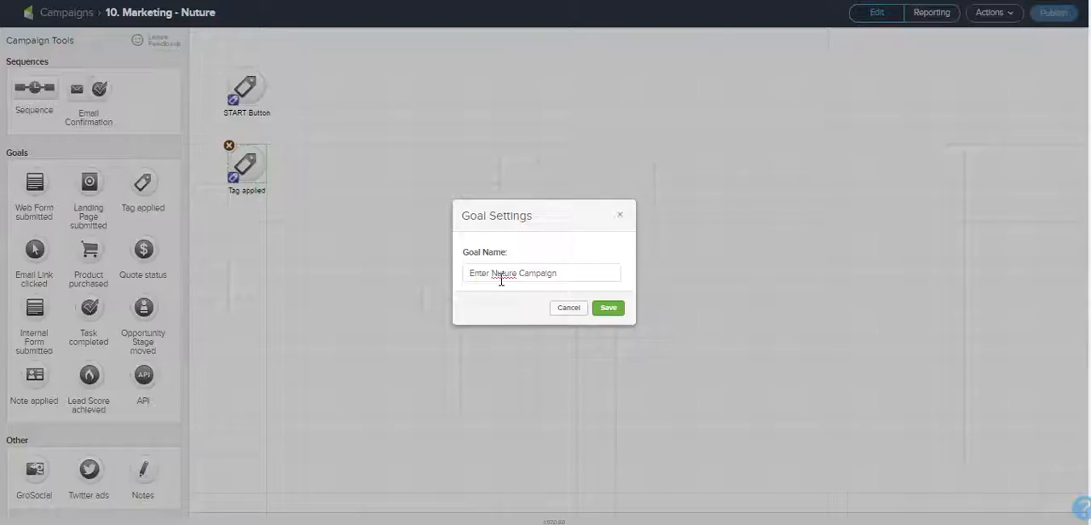
left_click(508, 276)
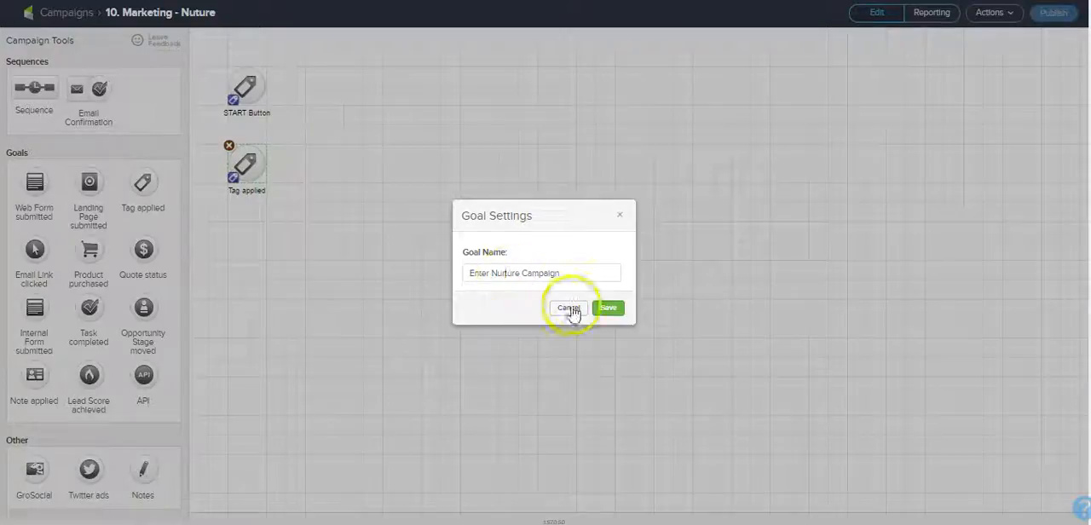
left_click(605, 308)
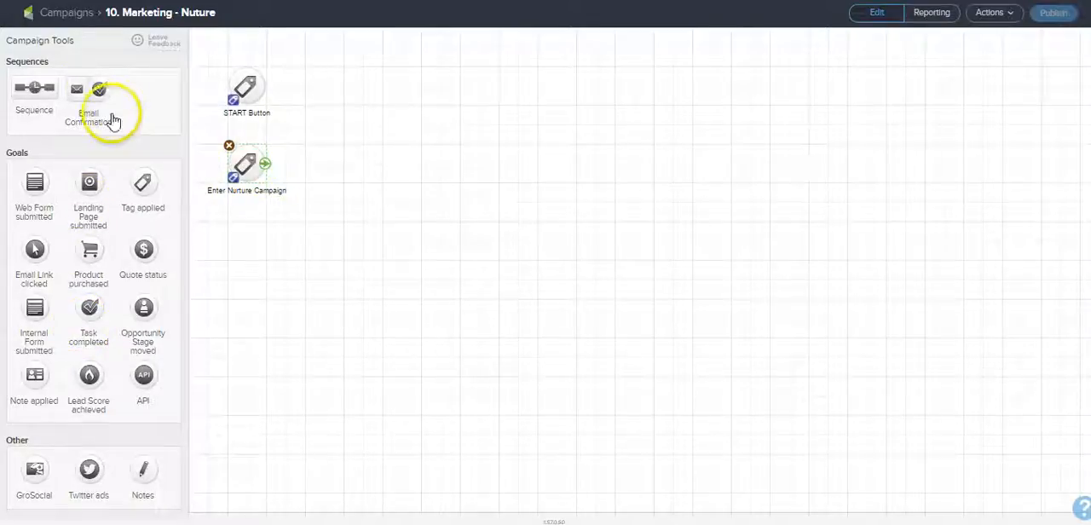
Step: Add a sequence right after the Enter Nurture Campaign goal and name it "Push Start Button"
left_click_drag(34, 88, 336, 164)
double_click(347, 191)
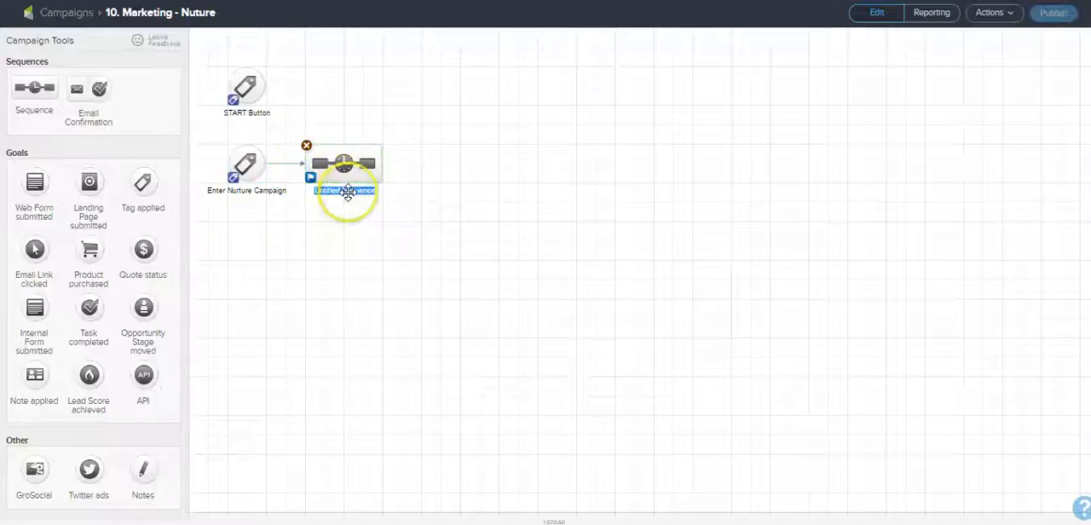
type("Push Start Button")
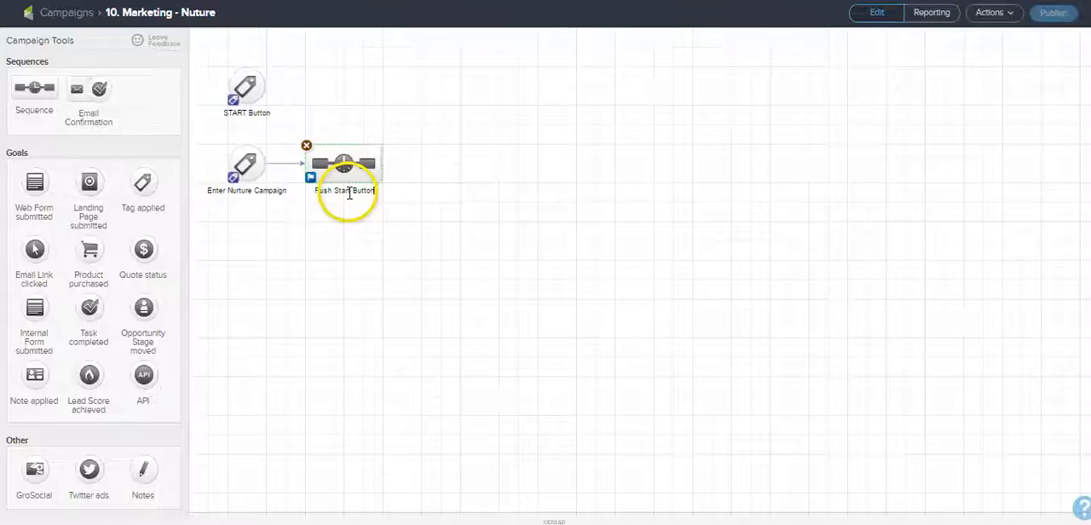
left_click(346, 230)
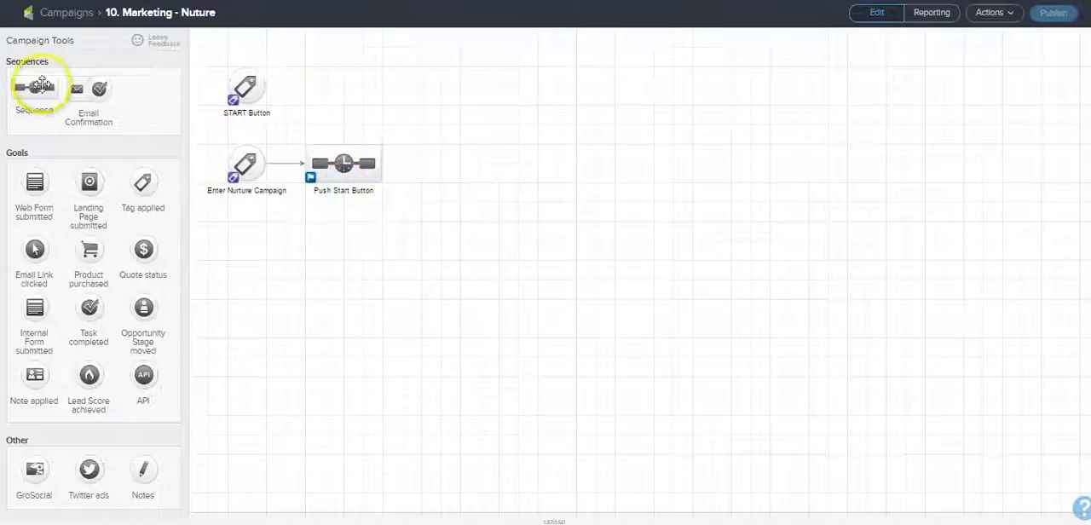
Step: Add a sequence right after the START Button goal and name it "Nurture Emails"
left_click_drag(42, 85, 334, 117)
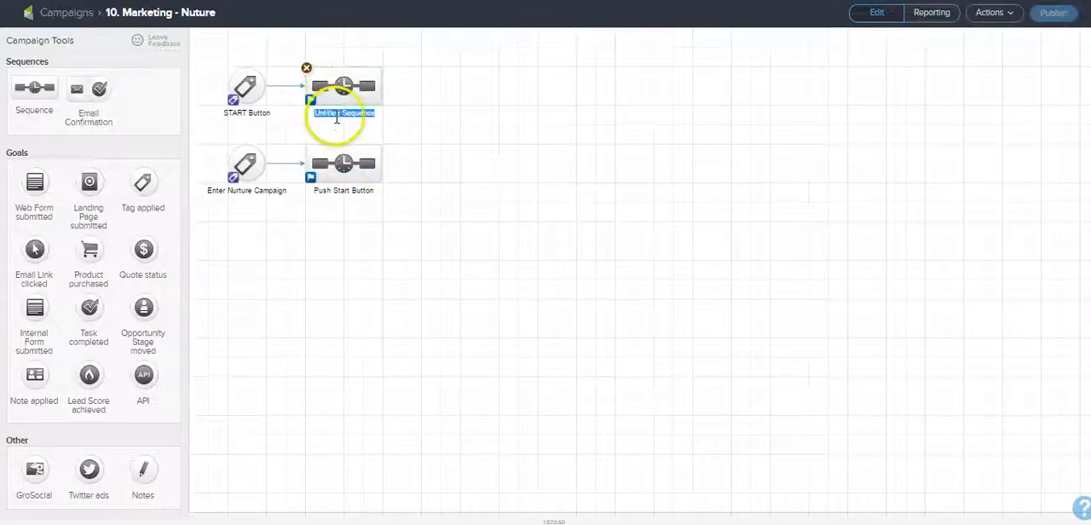
type("Nuture")
key("BackSpace")
key("BackSpace")
key("BackSpace")
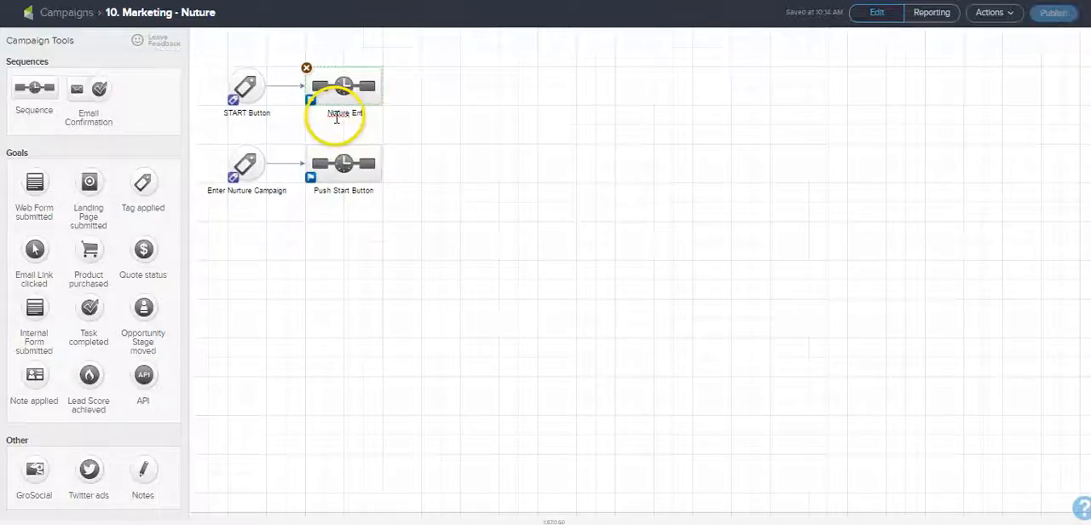
key("BackSpace")
type("r")
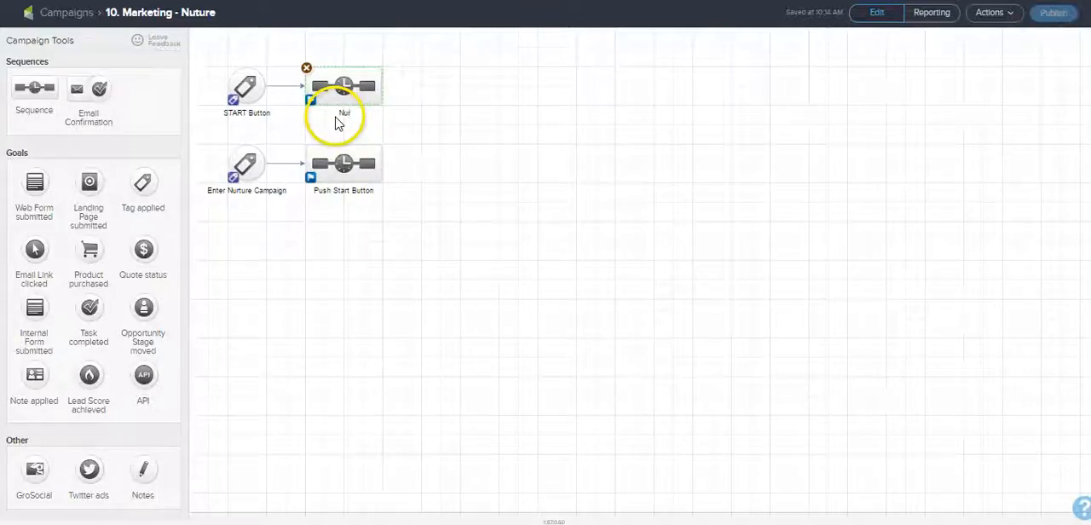
left_click(417, 132)
Step: Add a Tag applied goal to the right of the Nurture Emails sequence, named "Restart Nurture Campaign"
left_click_drag(142, 187, 436, 98)
left_click(526, 273)
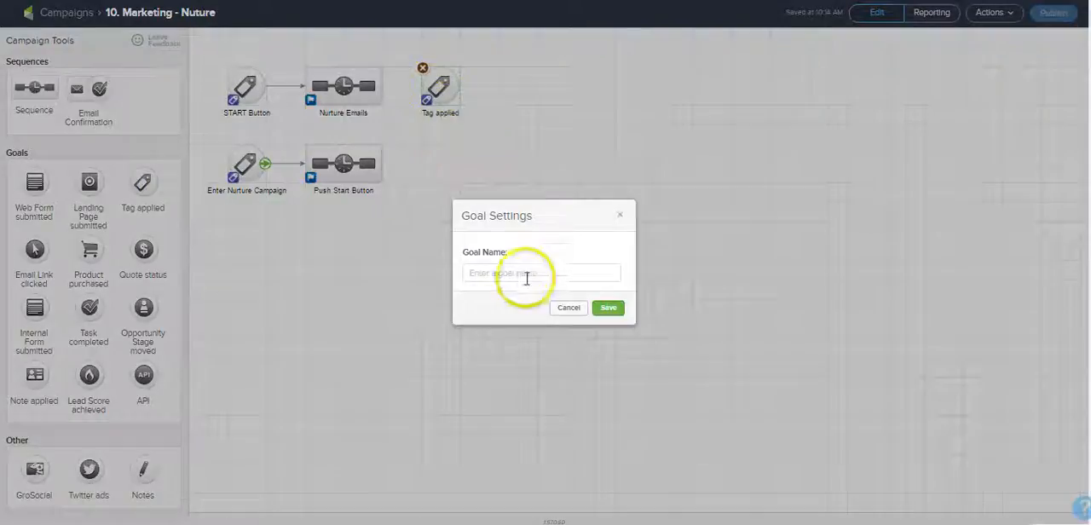
type("Restar")
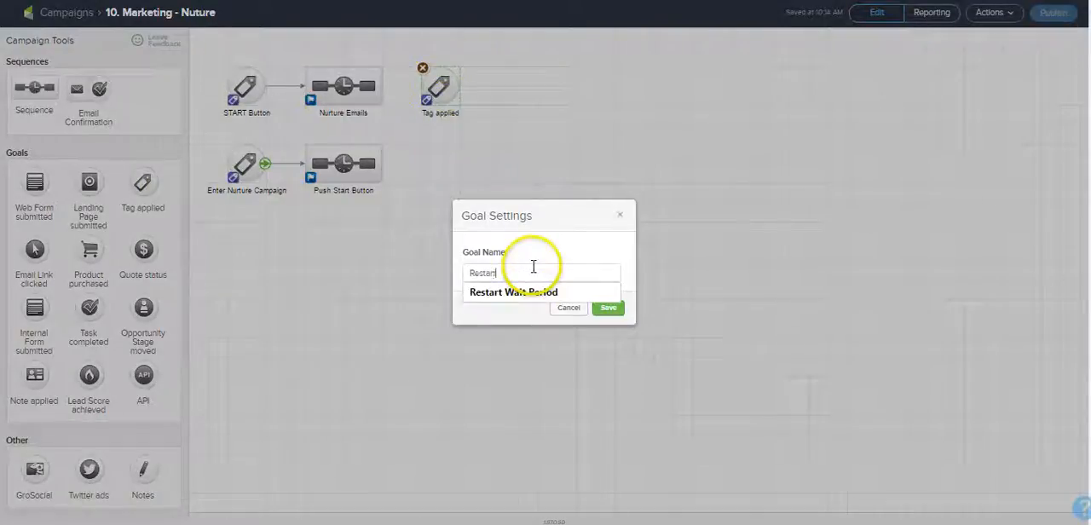
type("t Nurture Campaign")
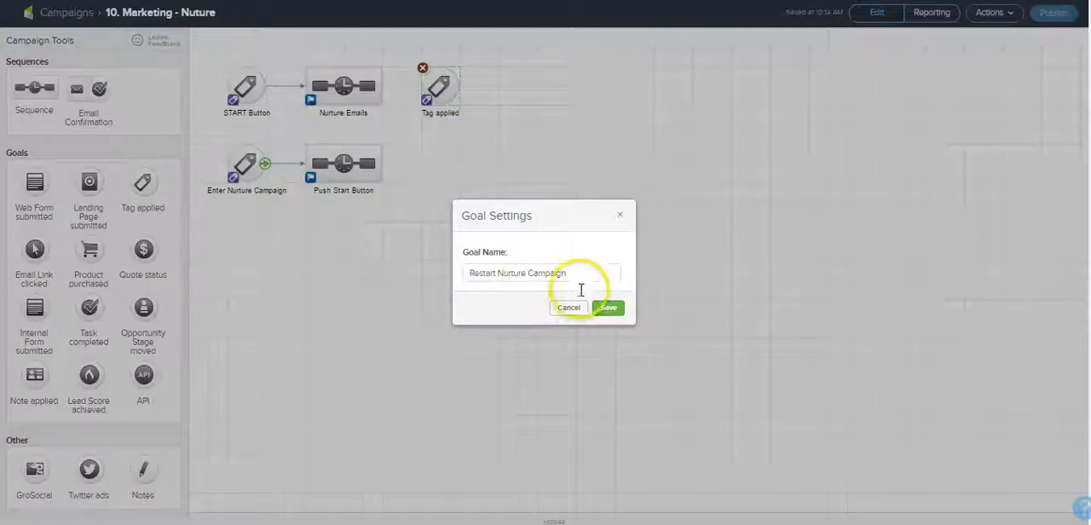
left_click(608, 307)
Step: Place a sequence to the right of the Restart Nurture Campaign goal and name it "Restart"
left_click_drag(331, 121, 532, 113)
left_click(532, 113)
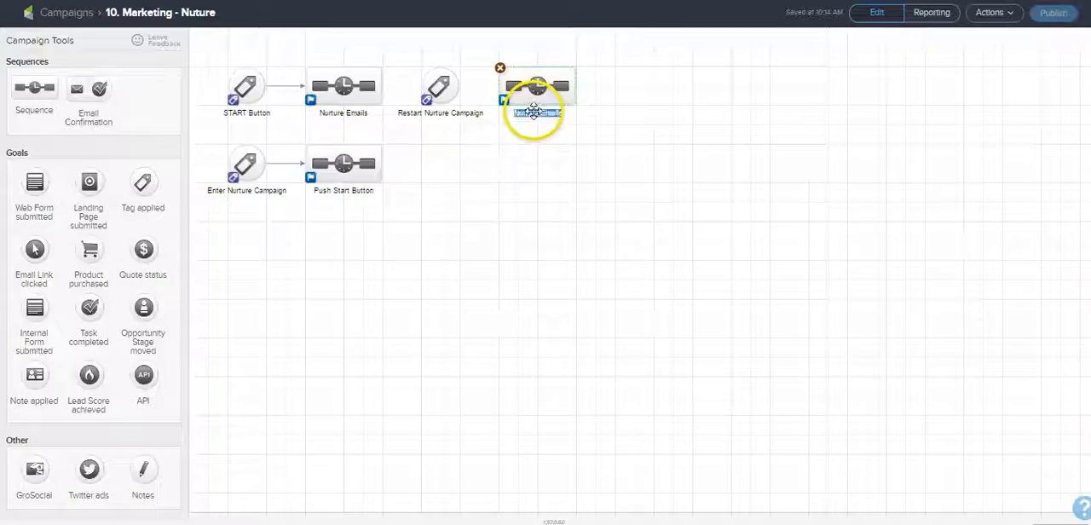
type("Restart")
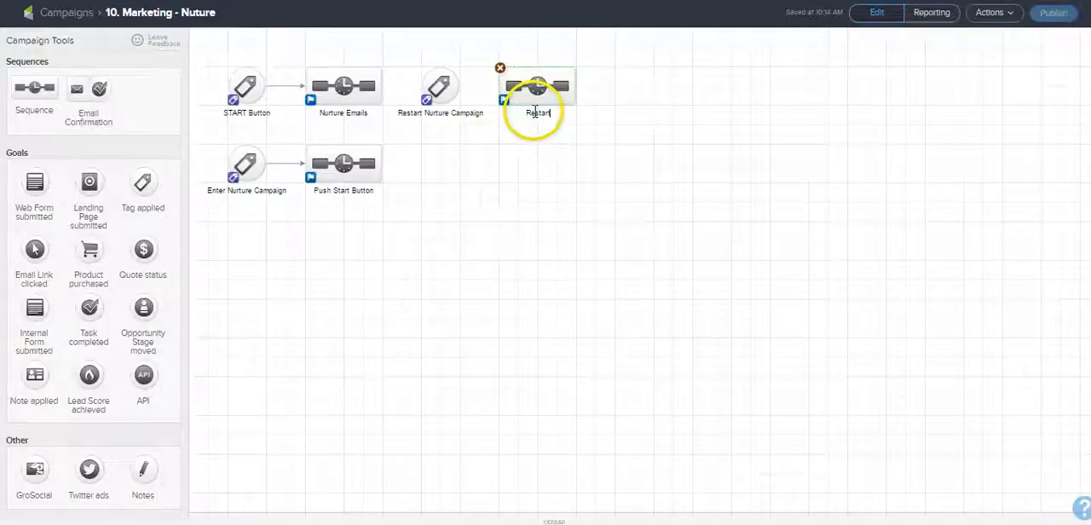
left_click(579, 196)
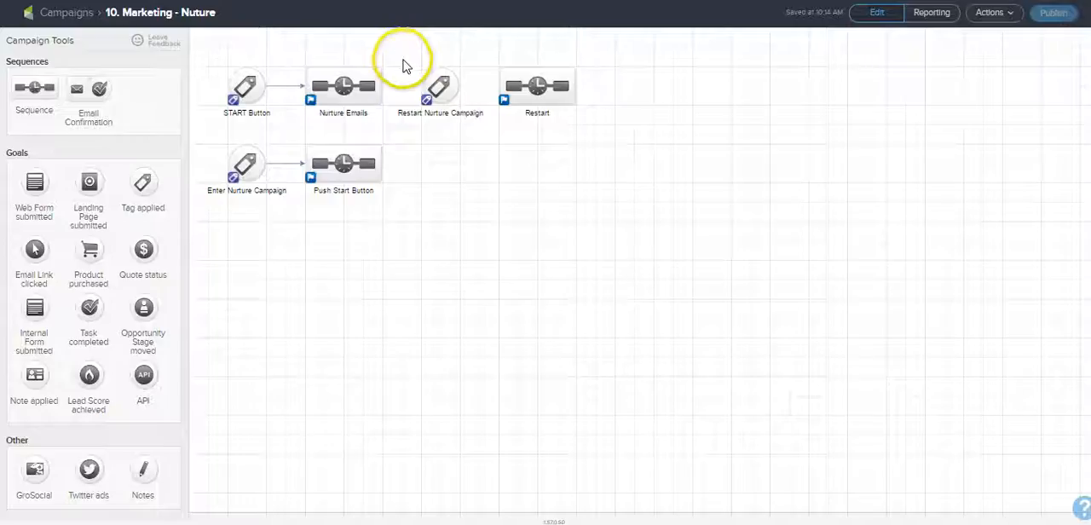
Step: Shift the Restart Nurture Campaign goal and Restart sequence farther right, and connect them in order after Nurture Emails
left_click_drag(400, 55, 620, 148)
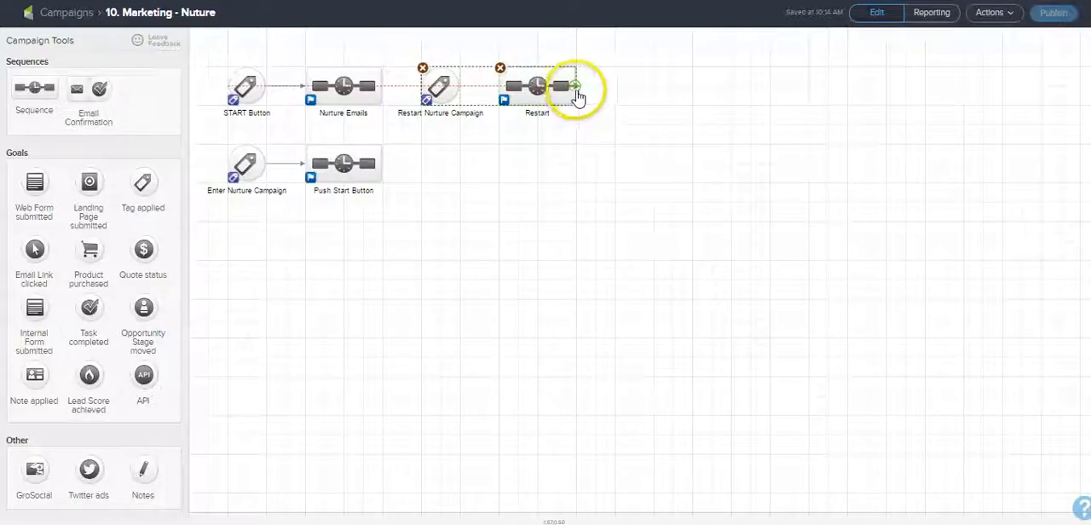
left_click_drag(578, 98, 590, 98)
left_click(576, 124)
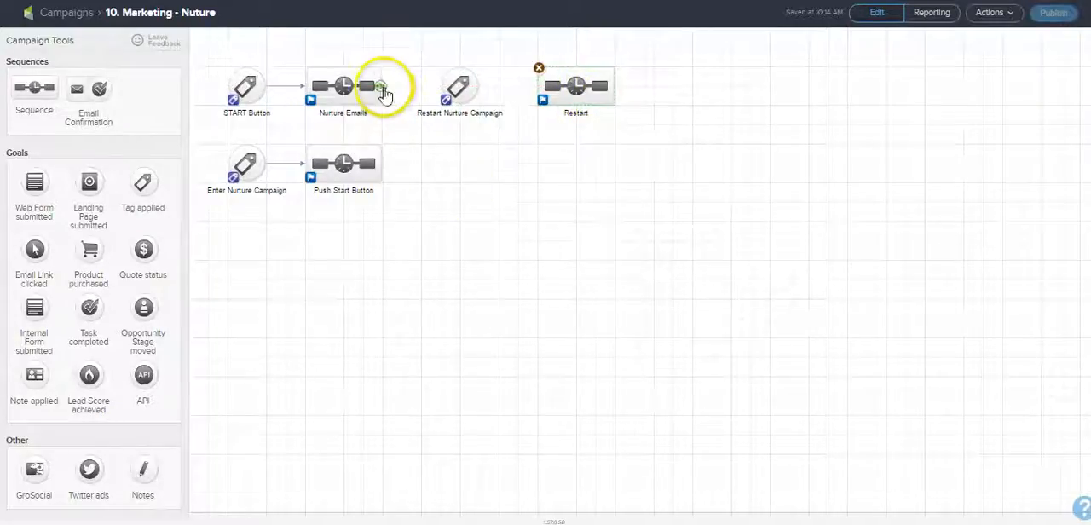
left_click_drag(382, 89, 451, 89)
left_click_drag(477, 87, 542, 86)
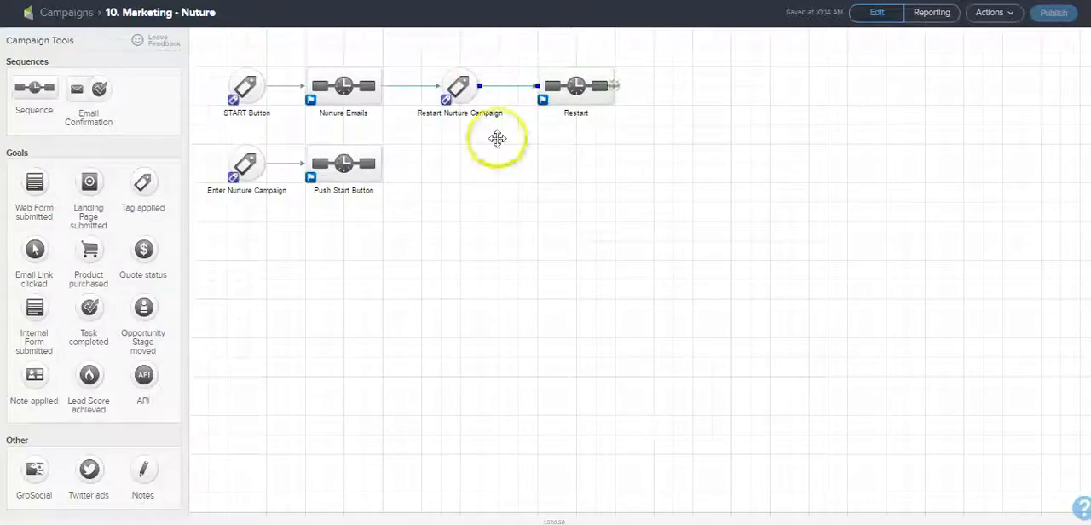
Step: Add a Tag applied goal to the right of the Restart sequence and name it "STOP Button"
left_click_drag(140, 190, 671, 87)
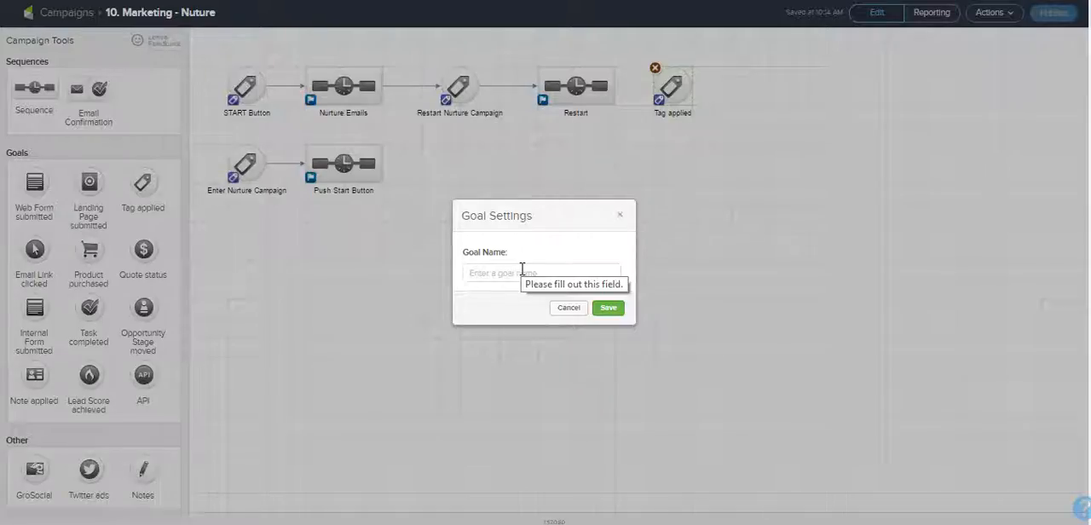
left_click(565, 306)
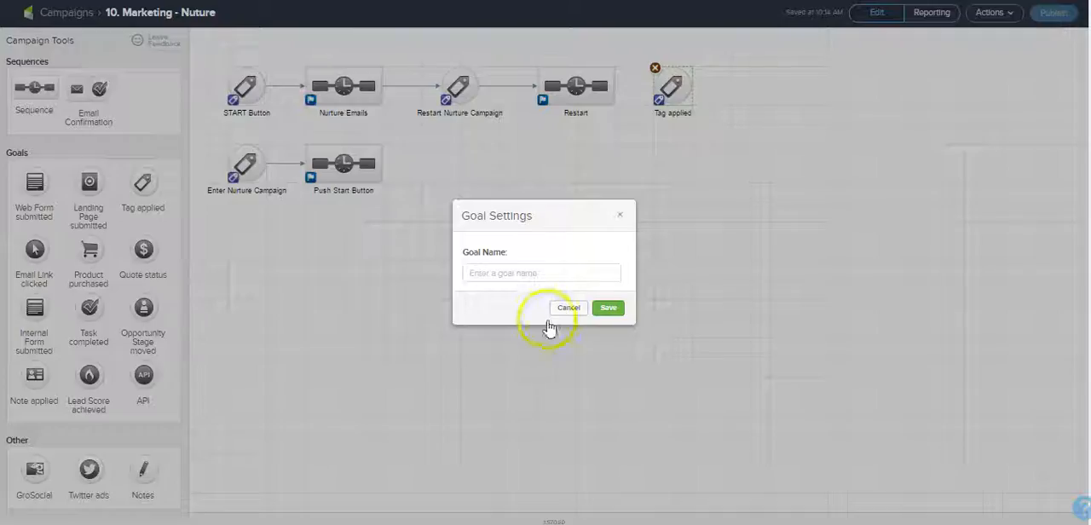
left_click(529, 272)
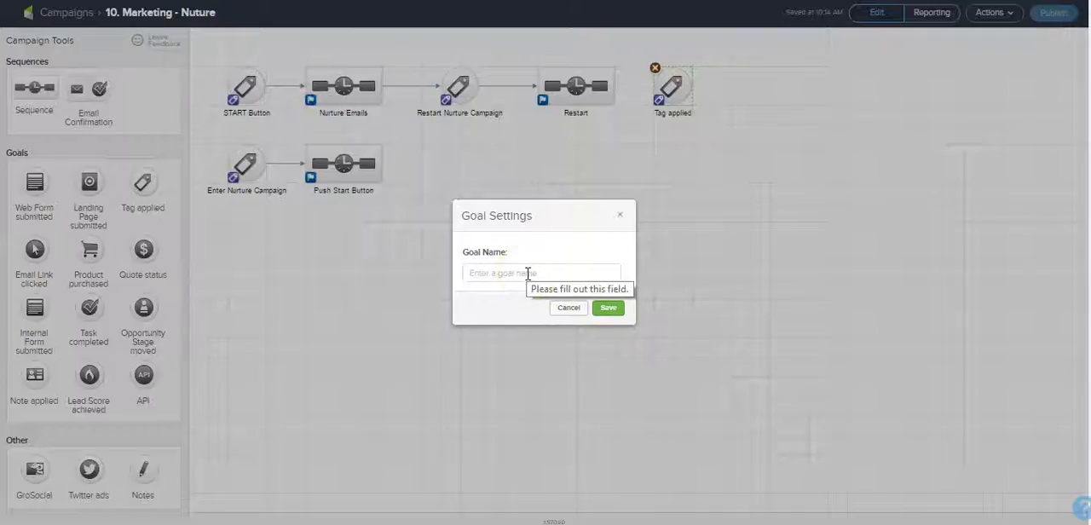
type("STOP Button")
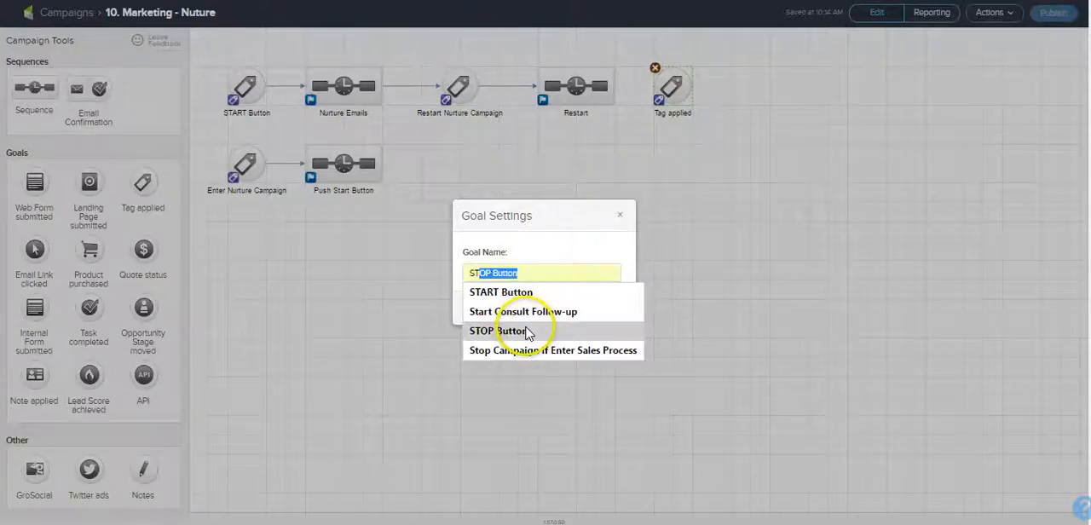
left_click(526, 332)
left_click(603, 306)
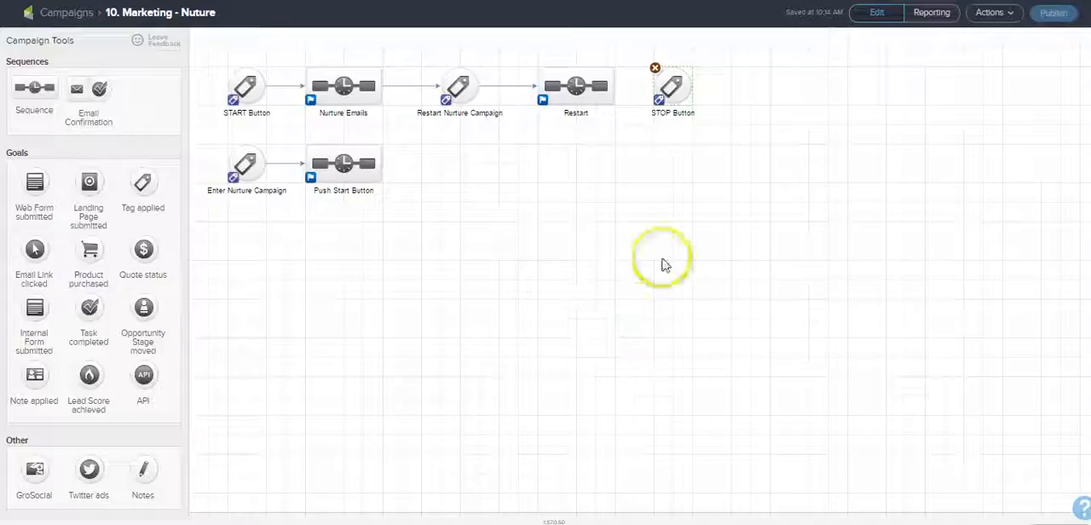
Step: Place a new sequence beyond the STOP Button goal and connect Restart, STOP Button and the new sequence in a chain
left_click_drag(682, 101, 701, 101)
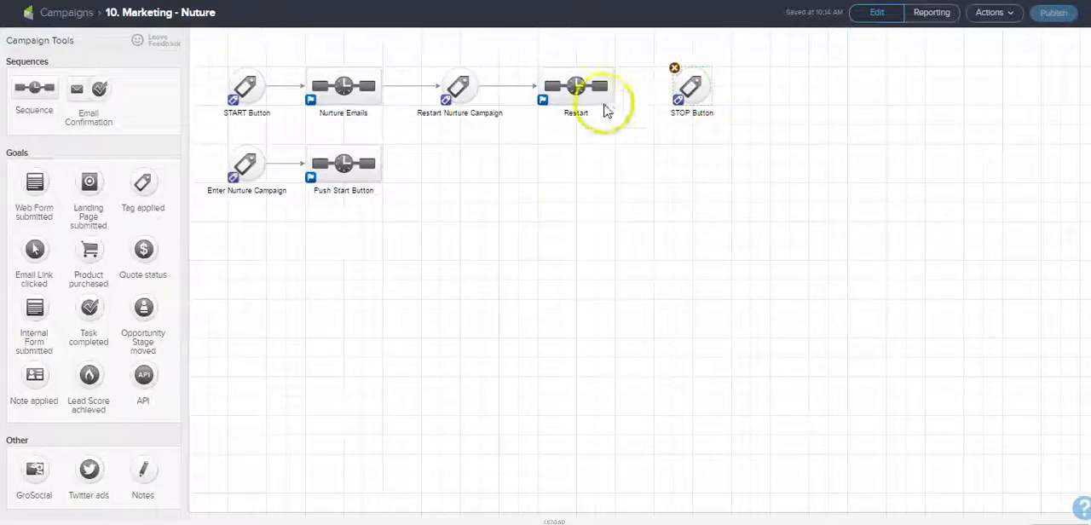
left_click_drag(35, 88, 786, 86)
left_click_drag(621, 92, 774, 87)
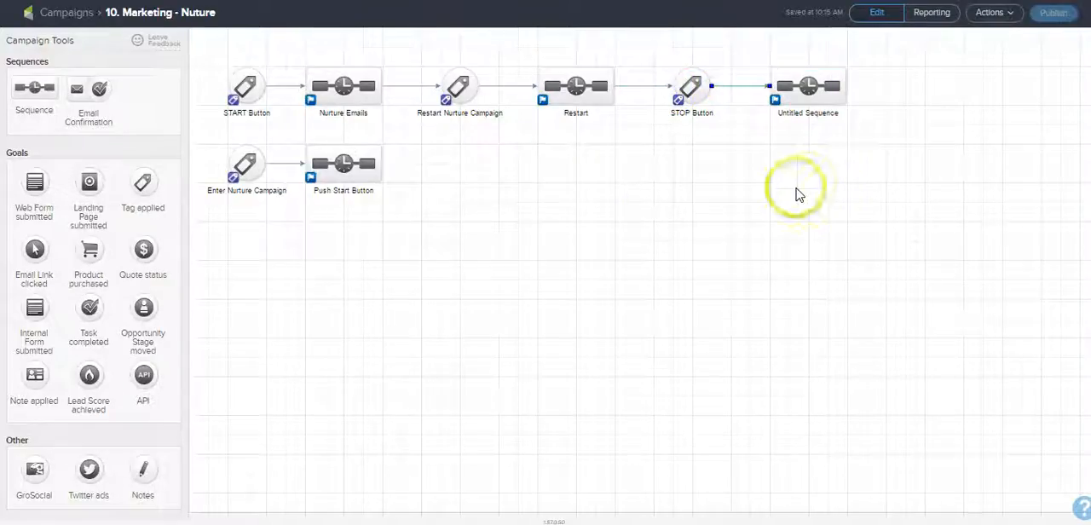
Step: Configure the Enter Nurture Campaign goal to trigger on the tag "05. System -> 10. Marketing - Nuture: 01. Enter Nurture Campaign"
double_click(246, 167)
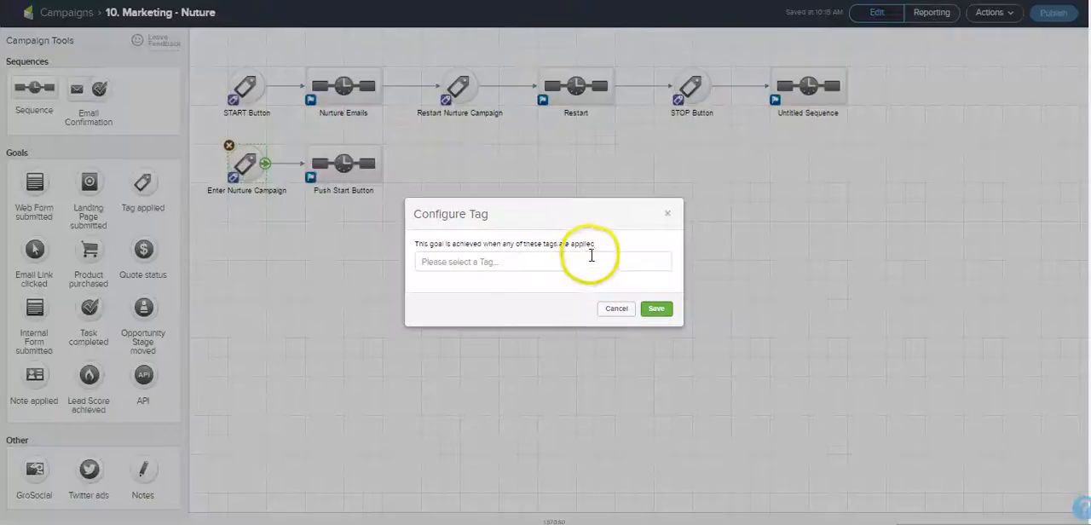
left_click(597, 254)
type("Nurture")
key("ctrl+a")
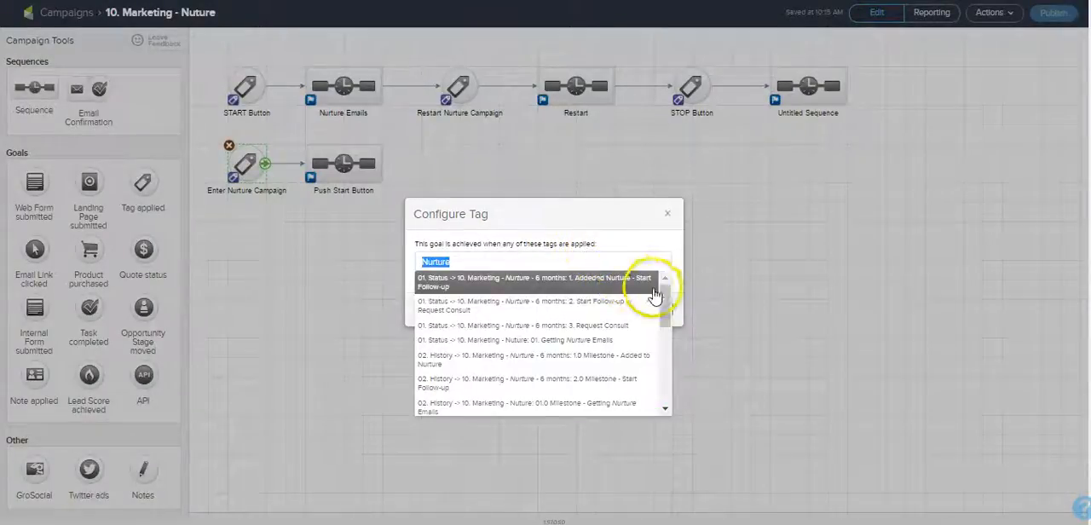
left_click_drag(666, 301, 665, 351)
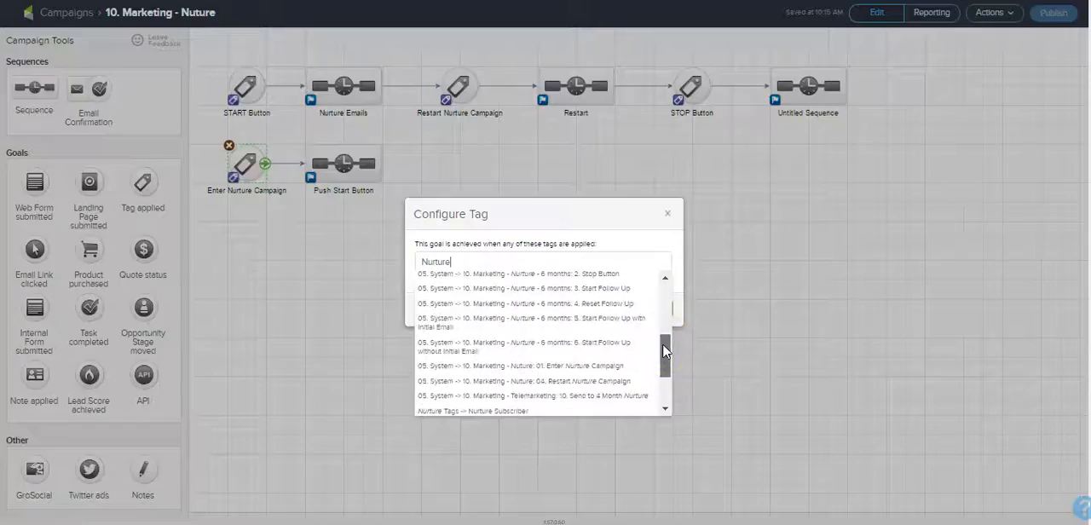
left_click(638, 368)
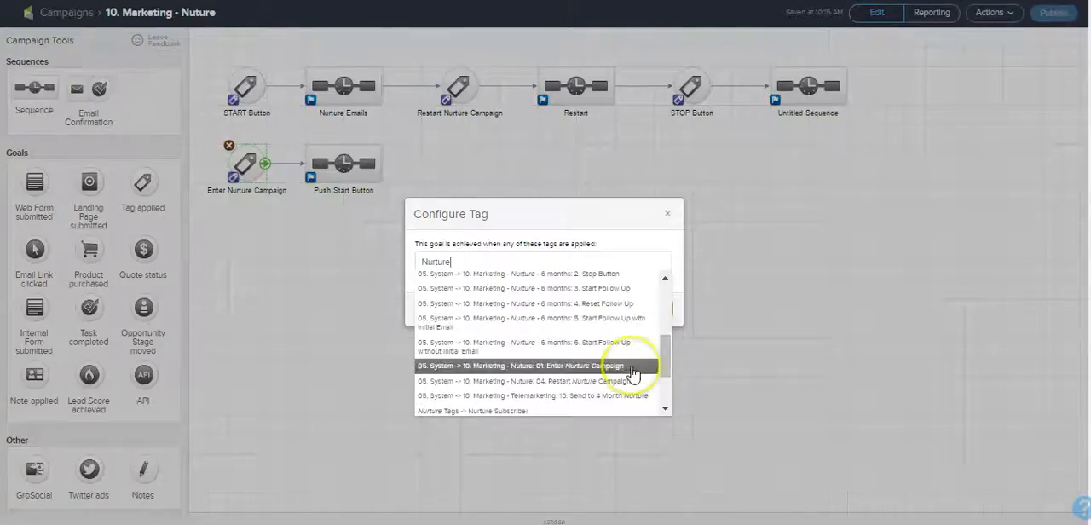
left_click(645, 328)
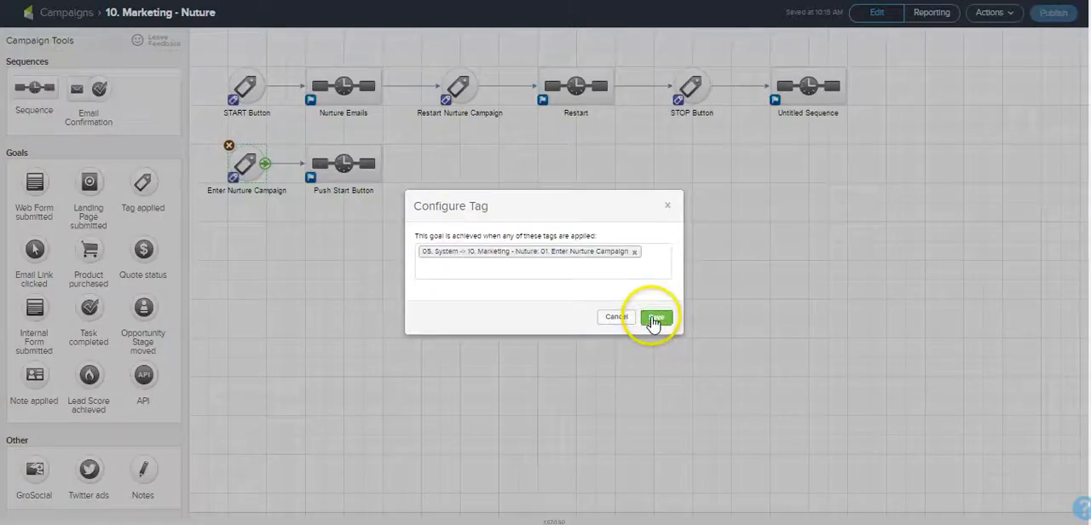
Step: In the Push Start Button sequence, lay out three Start points and chain two Apply/Remove Tag steps to the middle one
double_click(354, 171)
left_click_drag(262, 104, 249, 240)
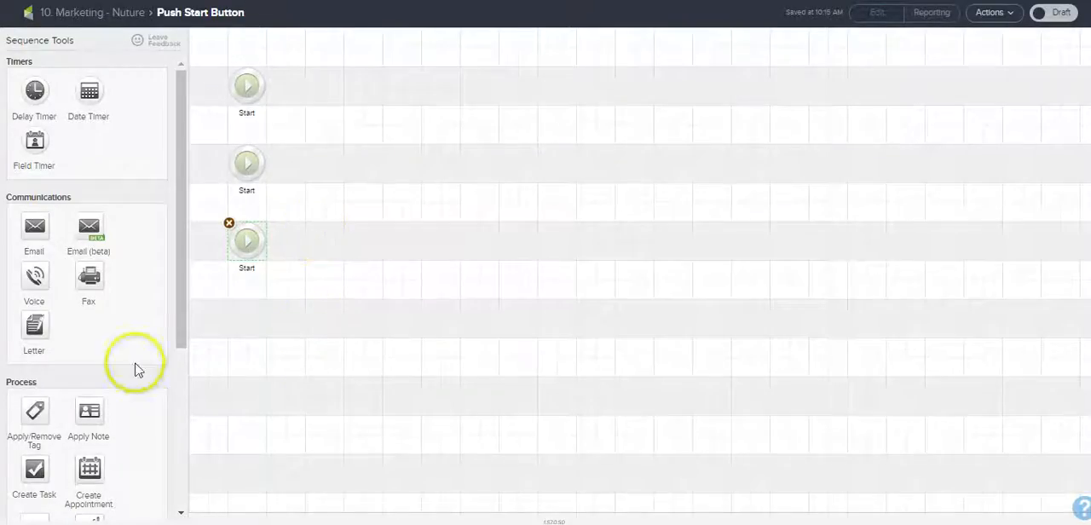
left_click_drag(35, 412, 313, 167)
left_click_drag(406, 176, 421, 169)
left_click_drag(299, 168, 420, 164)
Step: Set the first tag step to remove the tag "05. System -> 10. Marketing - Nuture: 01. Enter Nurture Campaign"
double_click(330, 167)
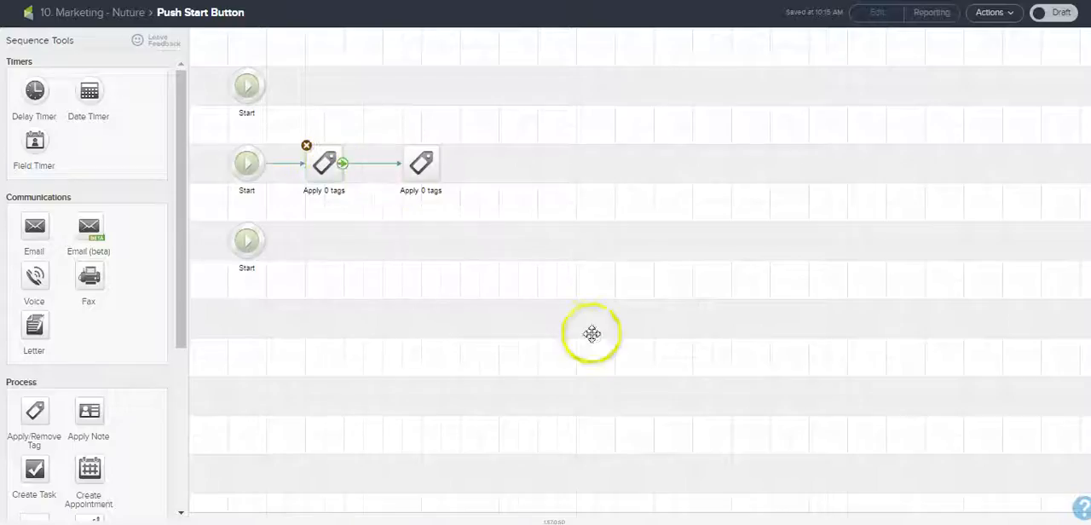
left_click(524, 247)
left_click(526, 274)
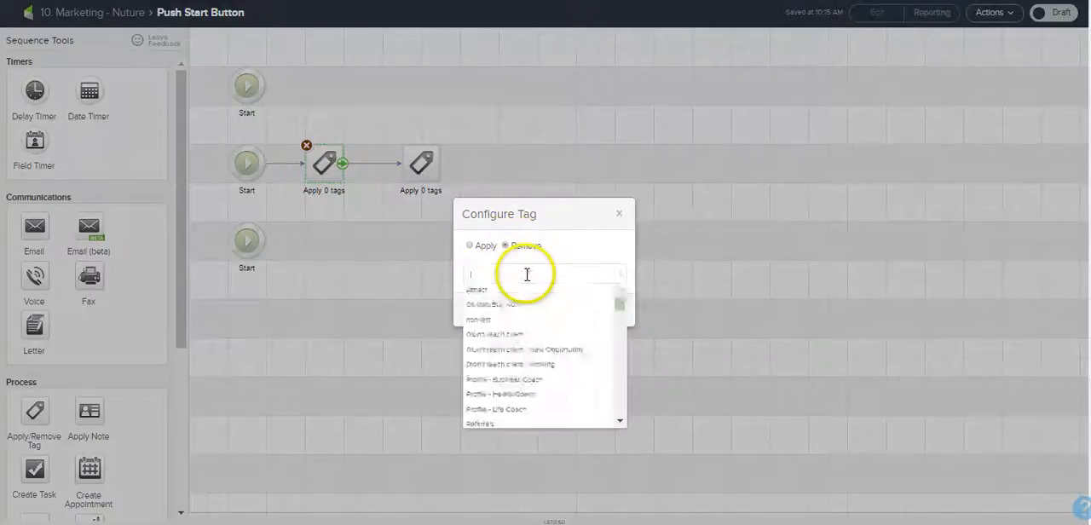
left_click_drag(622, 298, 620, 370)
left_click(559, 372)
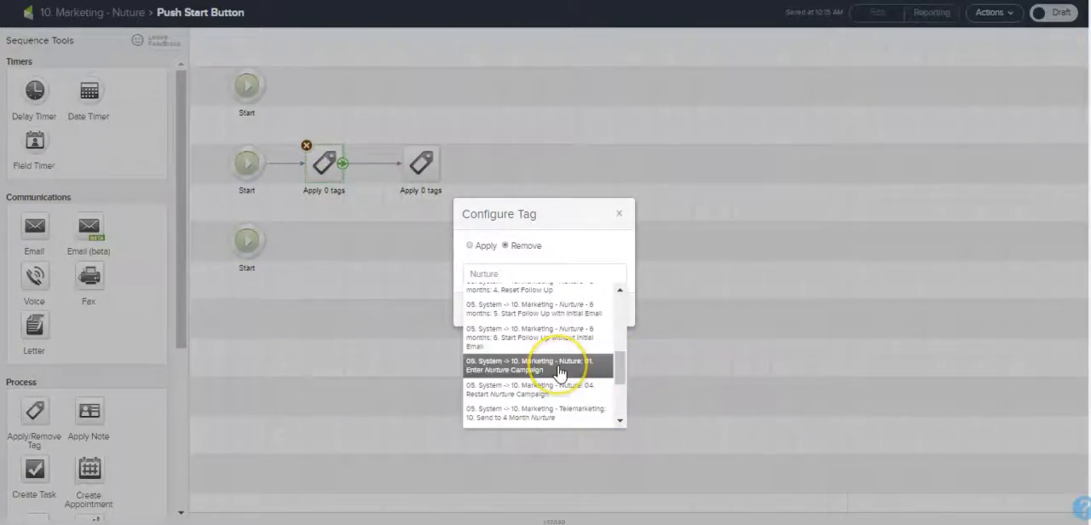
left_click(605, 319)
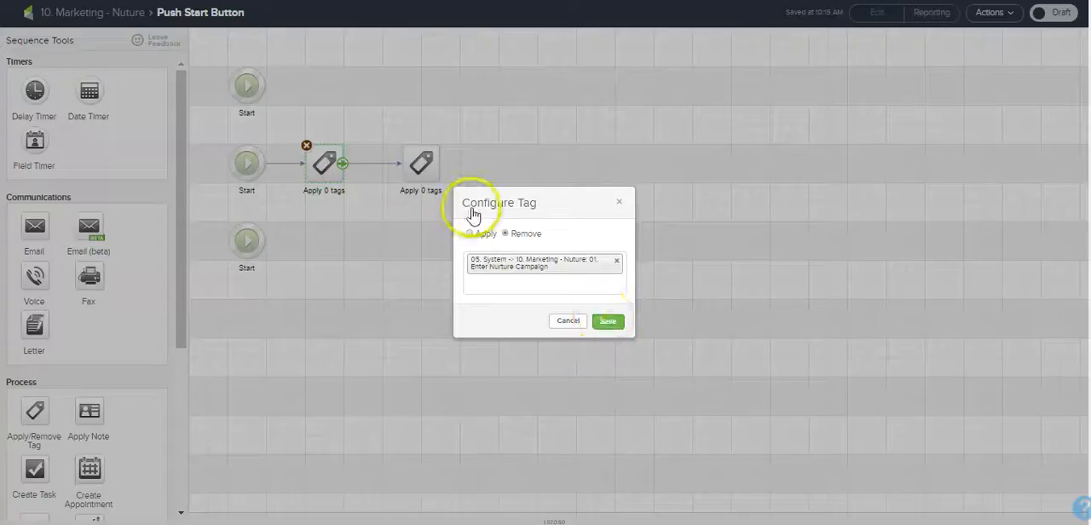
Step: Set the second tag step to apply the tag "05. System -> 10. Marketing - Nurture: 02. START Button"
double_click(430, 174)
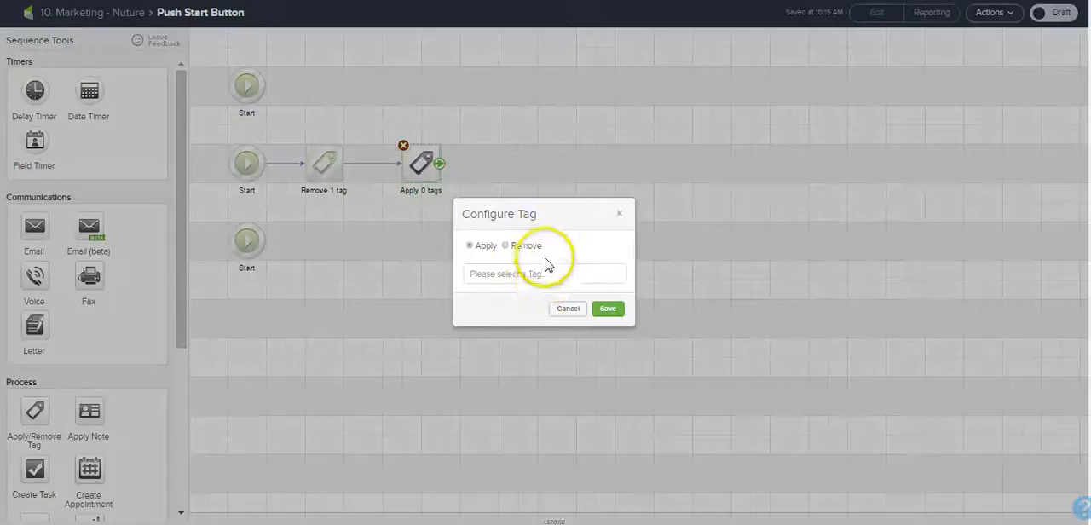
left_click(546, 274)
type("Nurture")
left_click_drag(621, 297, 620, 368)
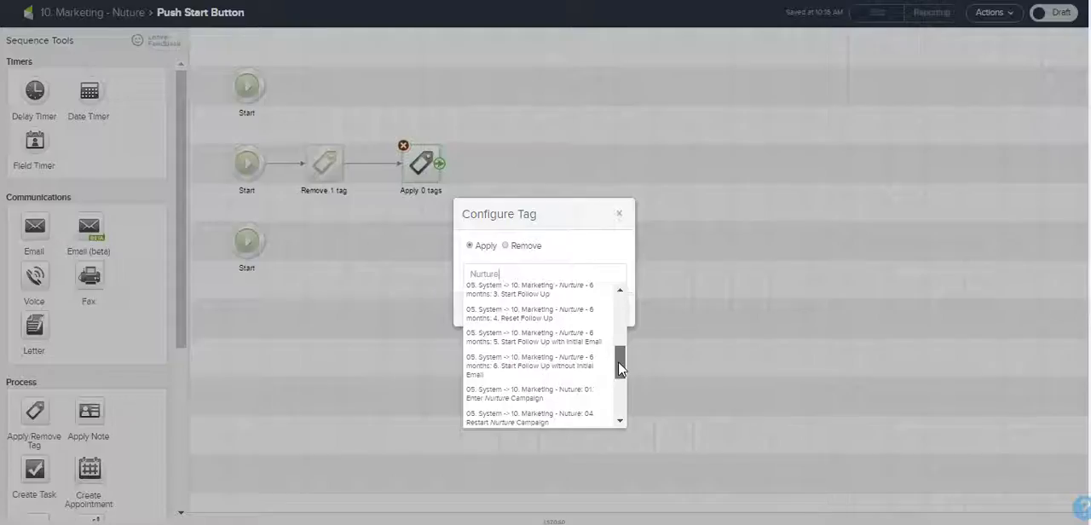
left_click(617, 375)
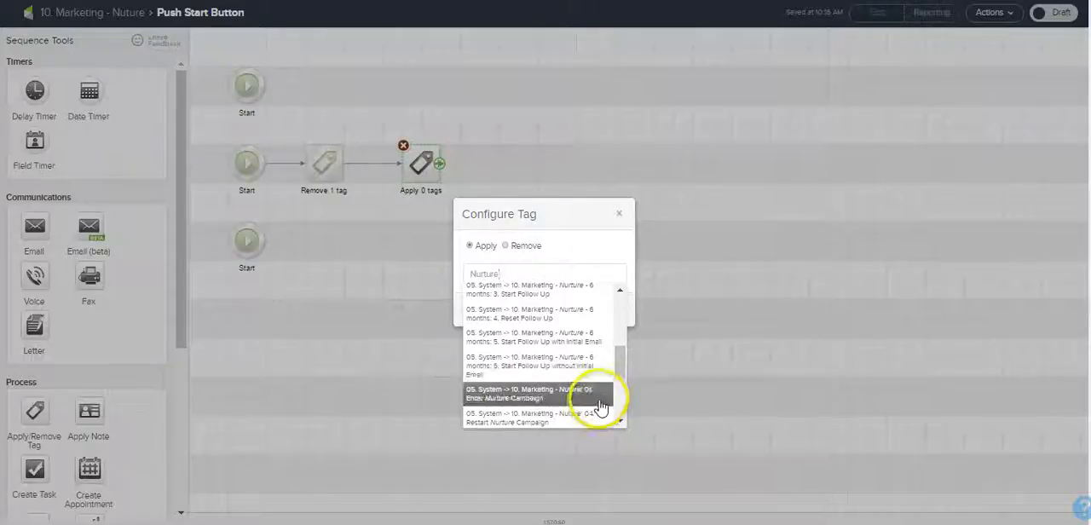
left_click_drag(621, 361, 619, 379)
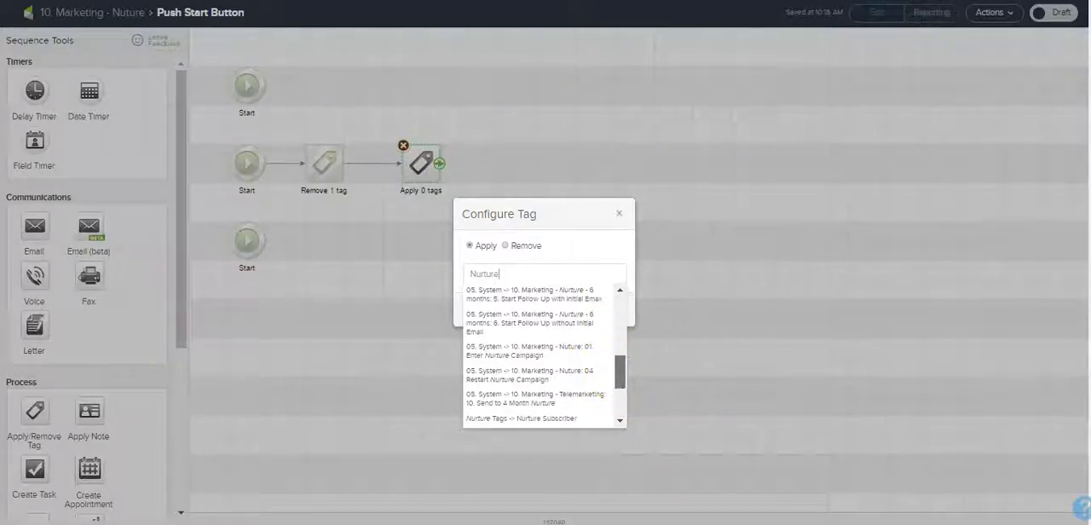
left_click(273, 243)
left_click(558, 270)
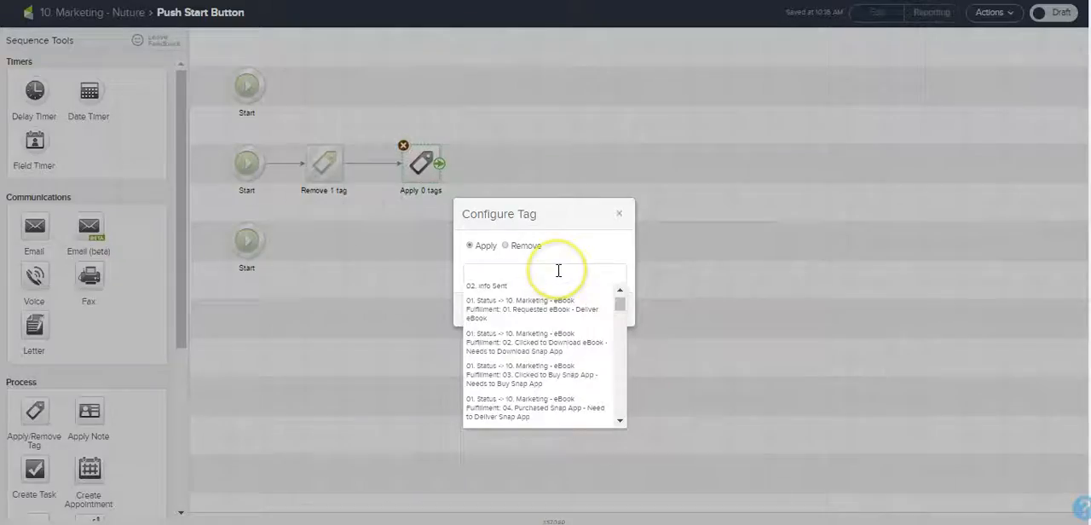
type("Nurture")
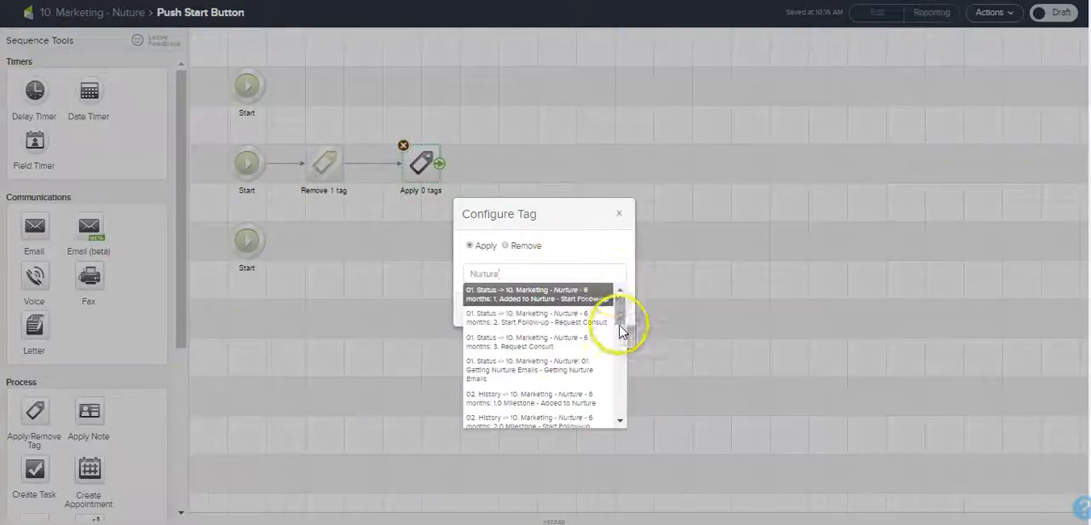
left_click_drag(621, 311, 621, 360)
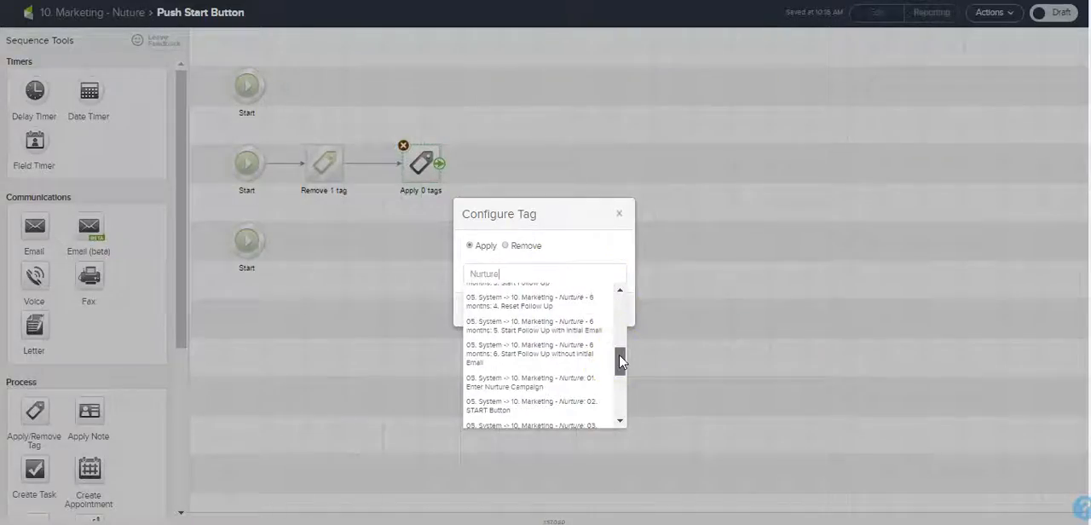
left_click(601, 400)
left_click(606, 322)
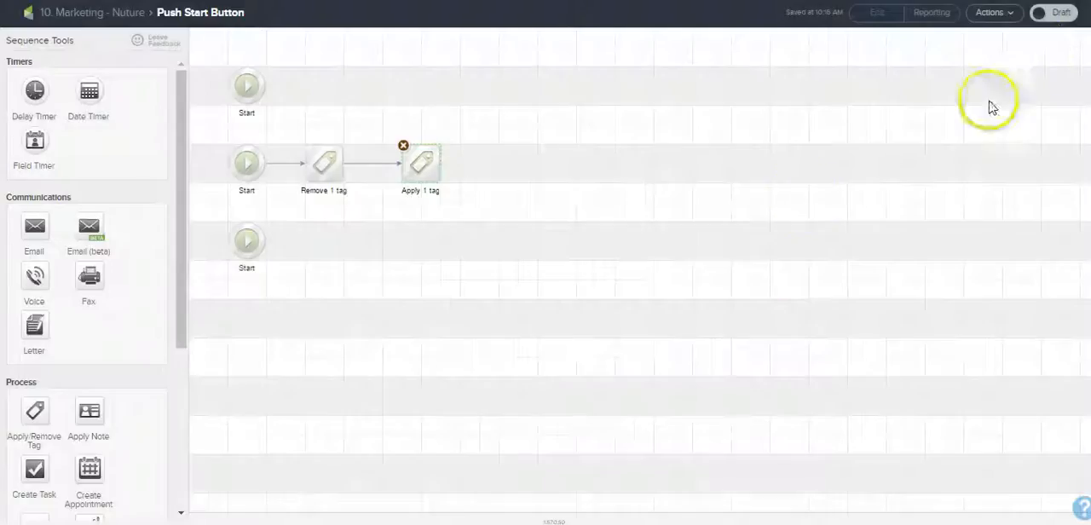
Step: Switch the Push Start Button sequence from Draft to ready and return to the campaign canvas
left_click(1041, 13)
left_click(88, 15)
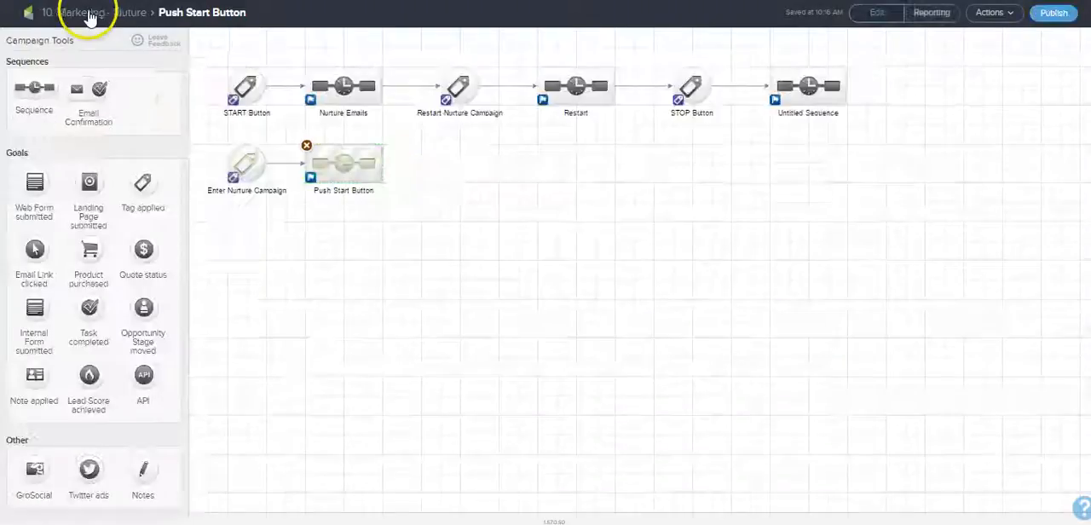
left_click(239, 81)
left_click(228, 67)
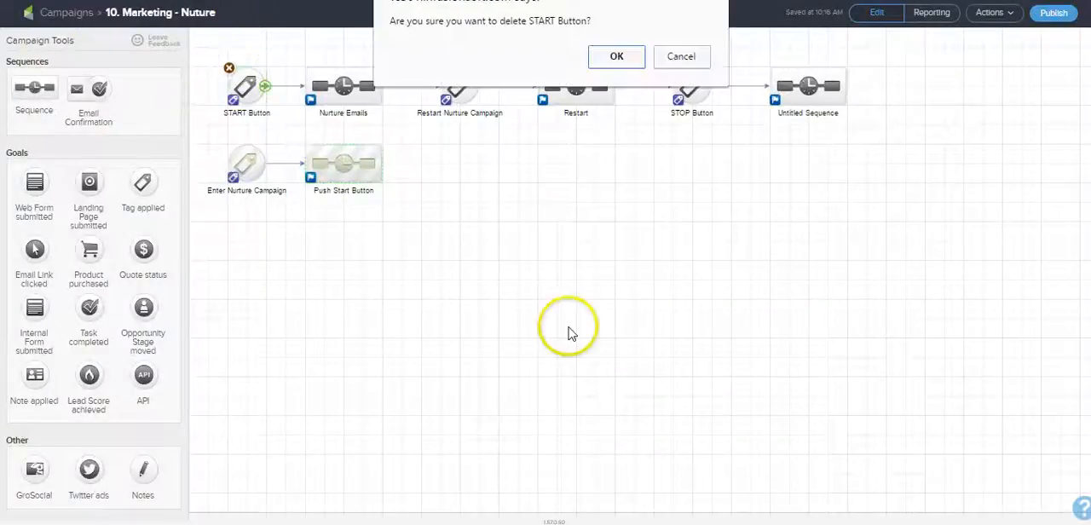
left_click(673, 56)
Step: Configure the START Button goal to trigger on the tag "05. System -> 10. Marketing - Nurture: 02. START Button"
double_click(245, 92)
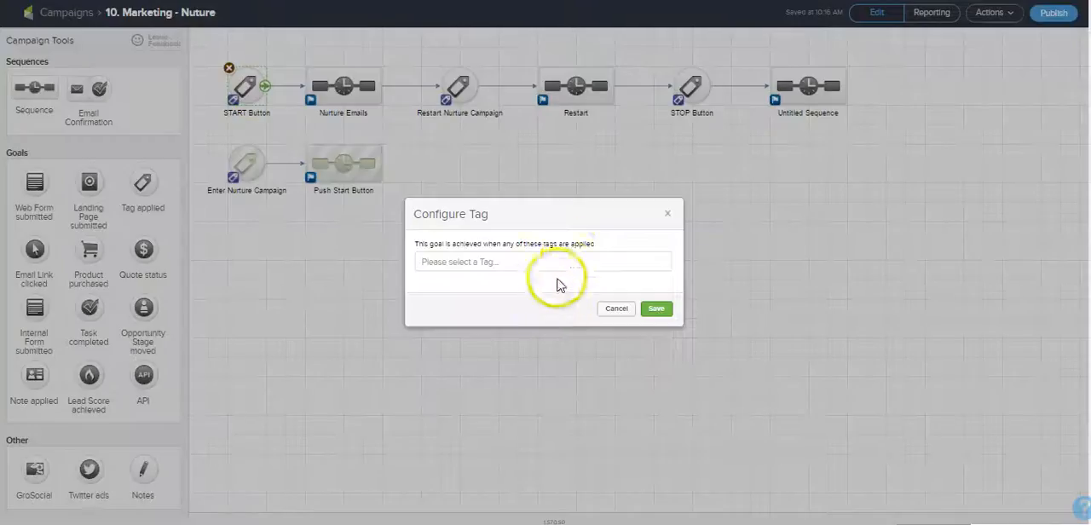
left_click(571, 258)
type("Nurture")
left_click_drag(665, 305, 664, 394)
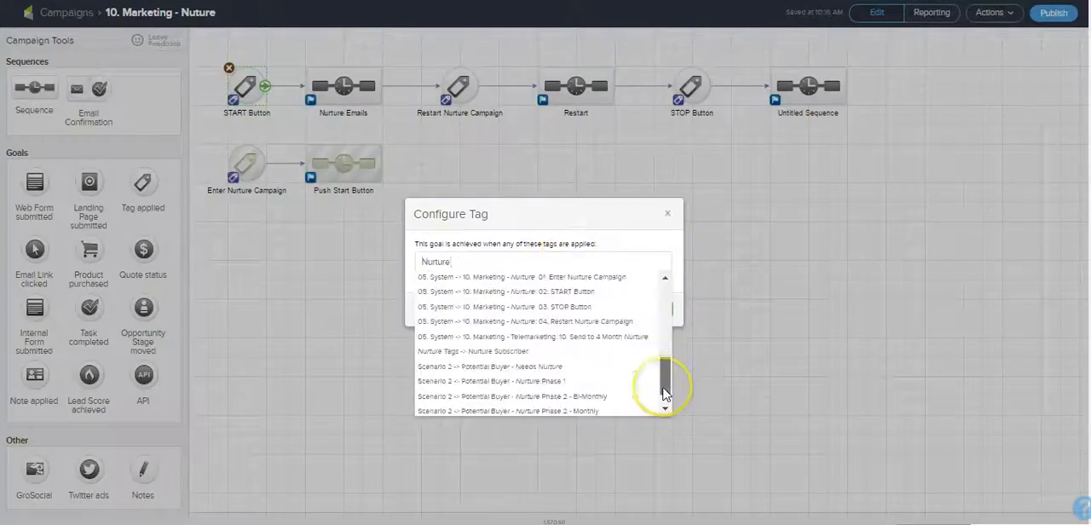
scroll(608, 292, "up", 5)
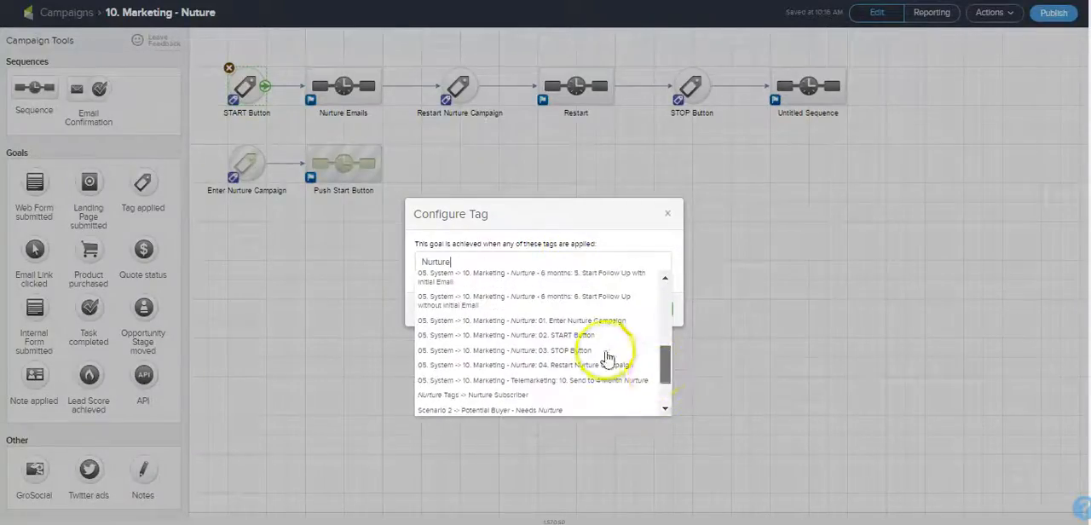
left_click(621, 341)
left_click(651, 320)
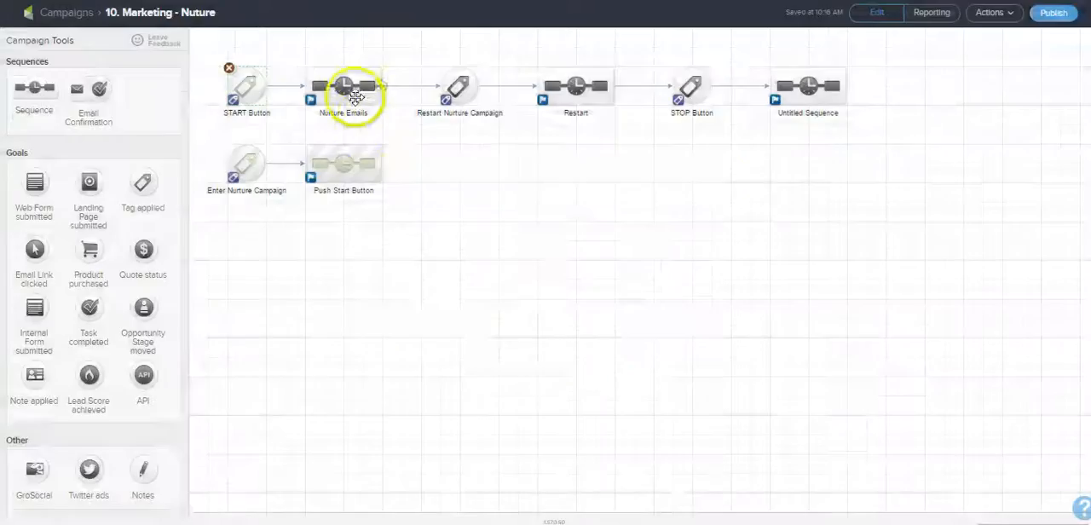
Step: In the Nurture Emails sequence, lay out three Start points, chaining three tag steps to the first and one to the second
double_click(345, 86)
left_click_drag(241, 162, 244, 238)
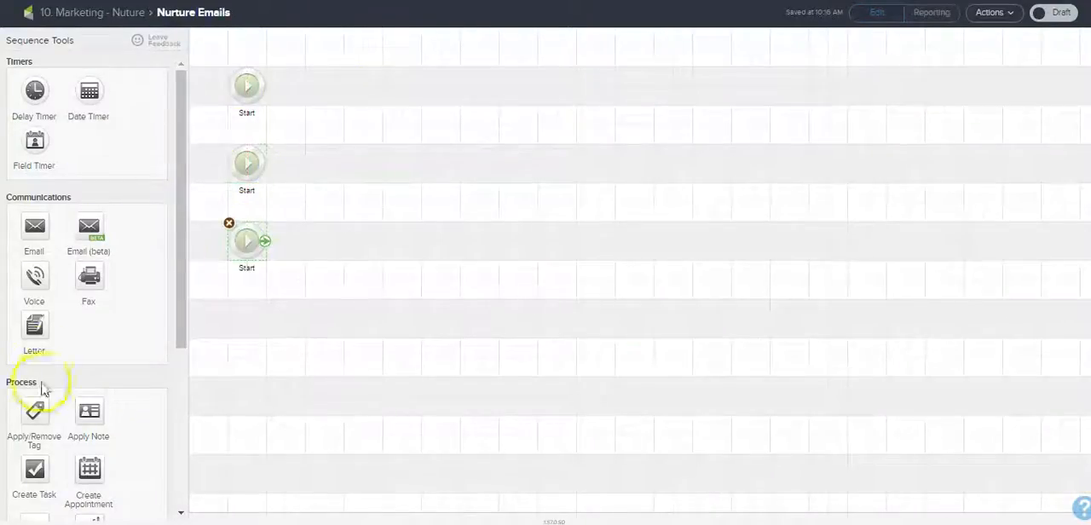
left_click_drag(35, 412, 515, 92)
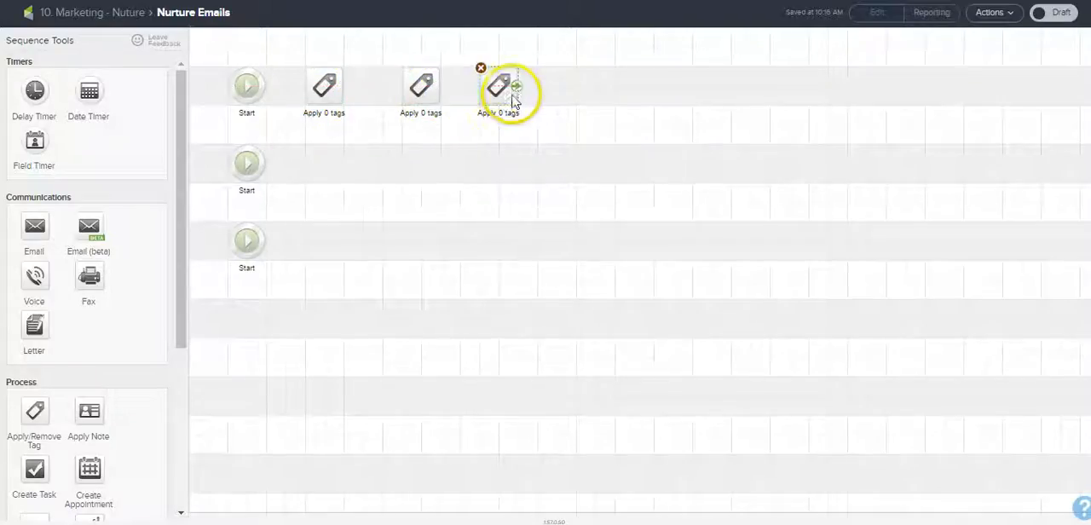
left_click_drag(324, 95, 317, 162)
left_click_drag(265, 86, 512, 91)
Step: Set the first tag step of the upper row to remove "01. Status -> 10. Marketing - Nurture: 01. Getting Nurture Emails - Getting Nurture Emails"
double_click(322, 92)
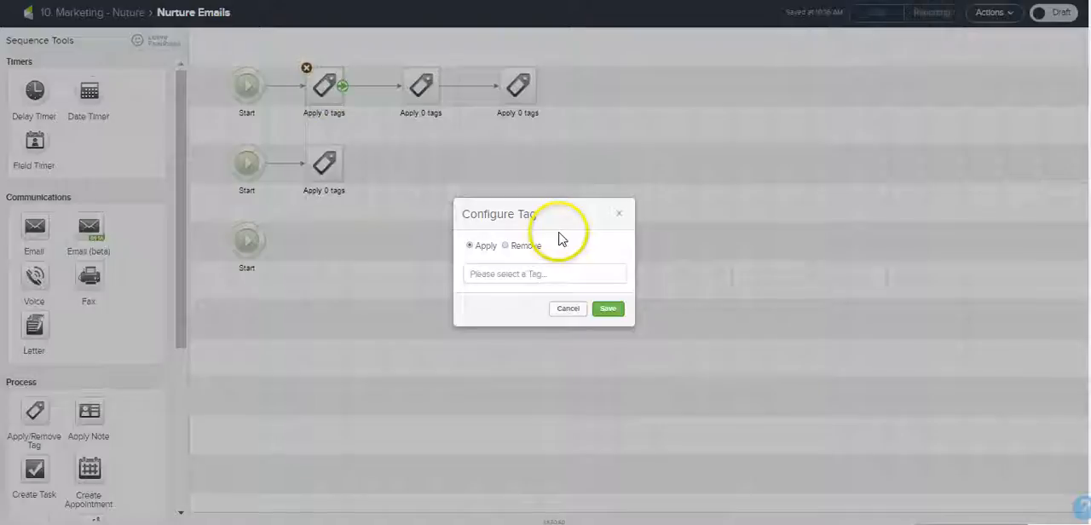
left_click(518, 246)
left_click(544, 274)
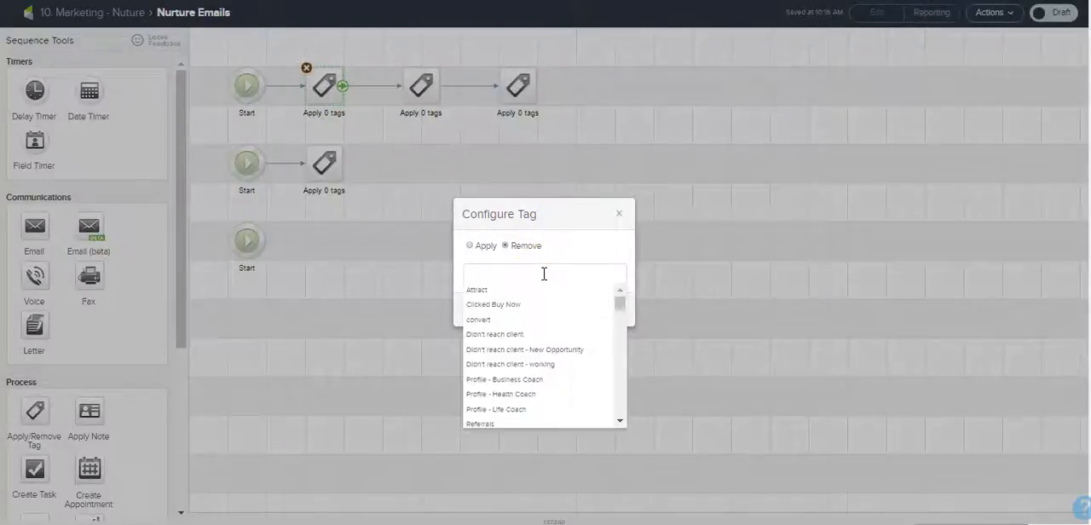
mouse_move(622, 314)
left_mouse_down()
mouse_move(622, 363)
mouse_move(622, 312)
left_mouse_up()
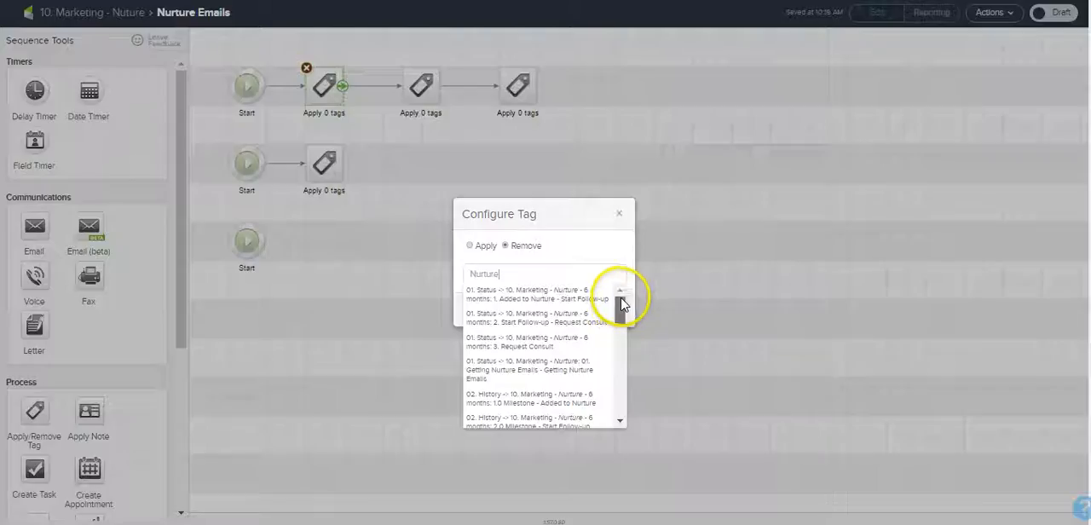
scroll(620, 330, "down", 3)
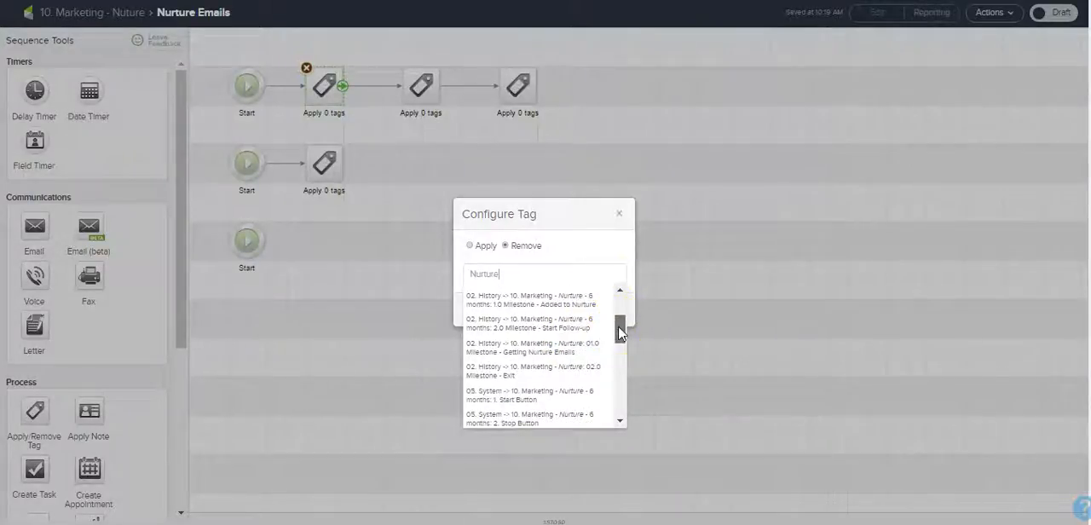
left_click_drag(620, 333, 620, 292)
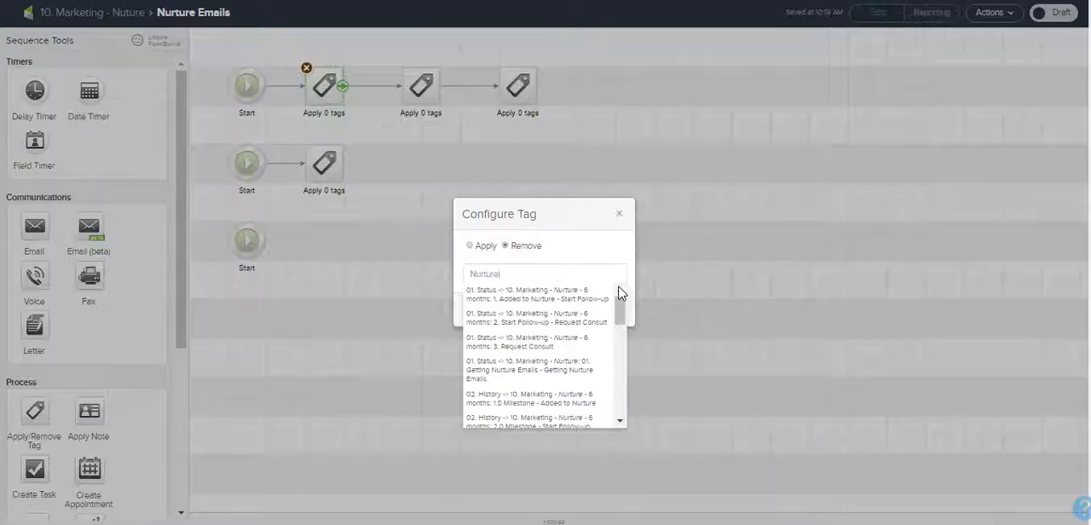
left_click(548, 375)
left_click(548, 375)
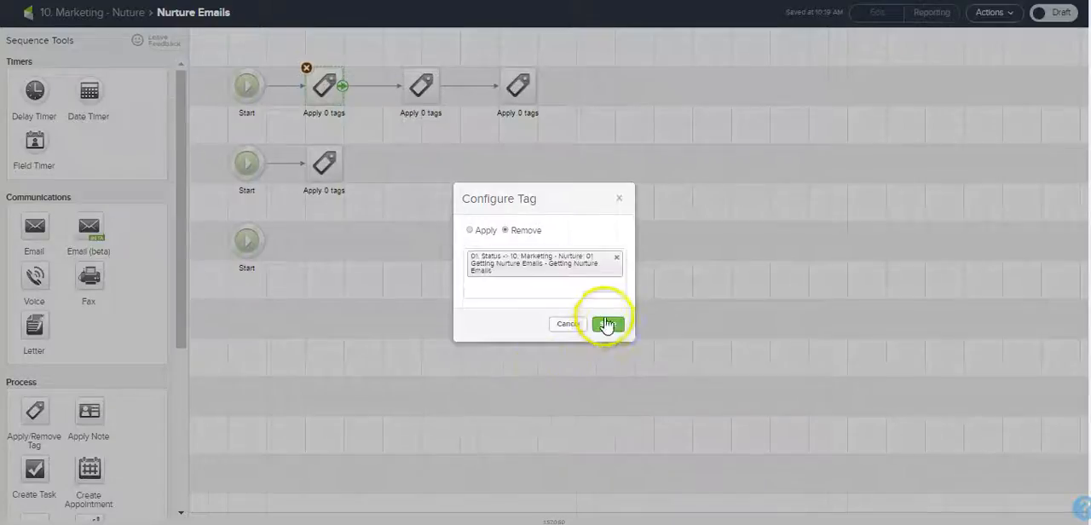
left_click(604, 323)
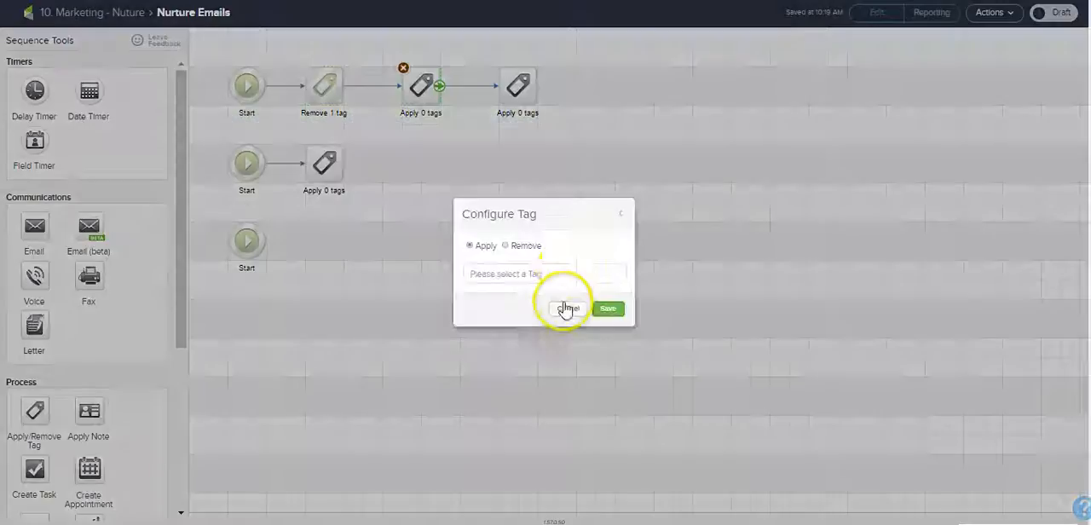
Step: Set the second tag step of the upper row to apply "01. Status -> 10. Marketing - Nurture: 01. Getting Nurture Emails - Getting Nurture Emails"
left_click(568, 279)
type("Nurture")
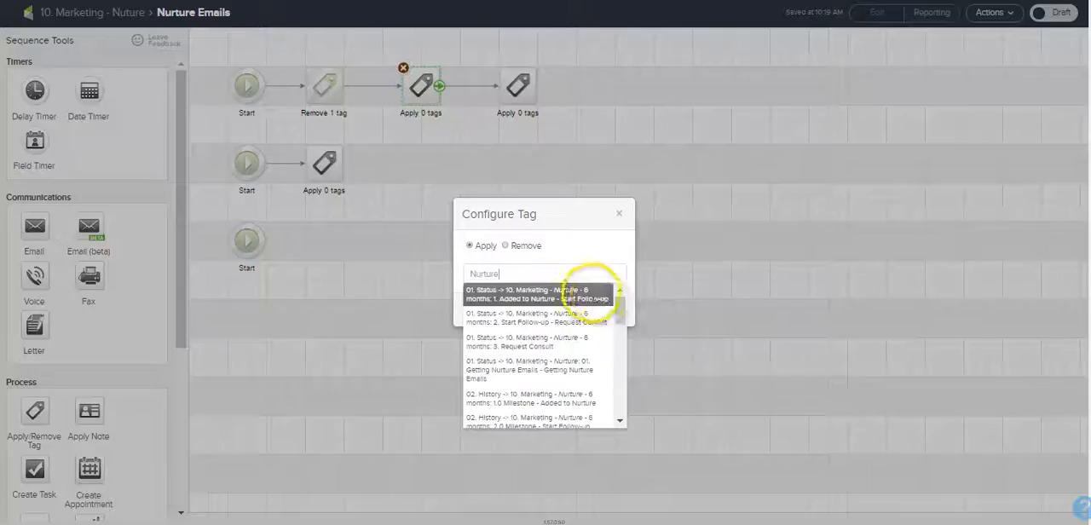
scroll(619, 321, "down", 2)
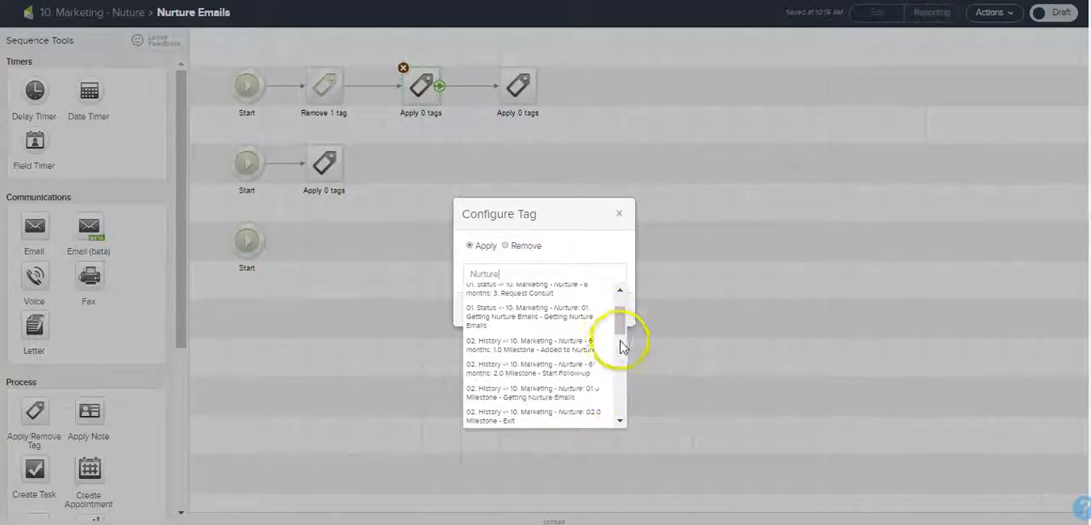
left_click(618, 313)
left_click(609, 324)
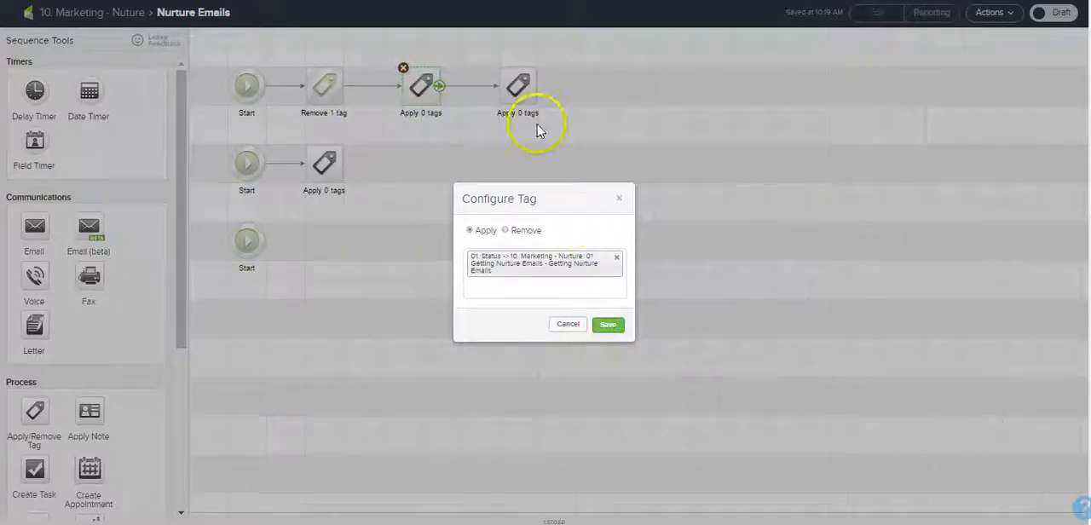
Step: Set the third tag step of the upper row to apply "02. History -> 10. Marketing - Nurture: 01.0 Milestone - Getting Nurture Emails"
double_click(519, 87)
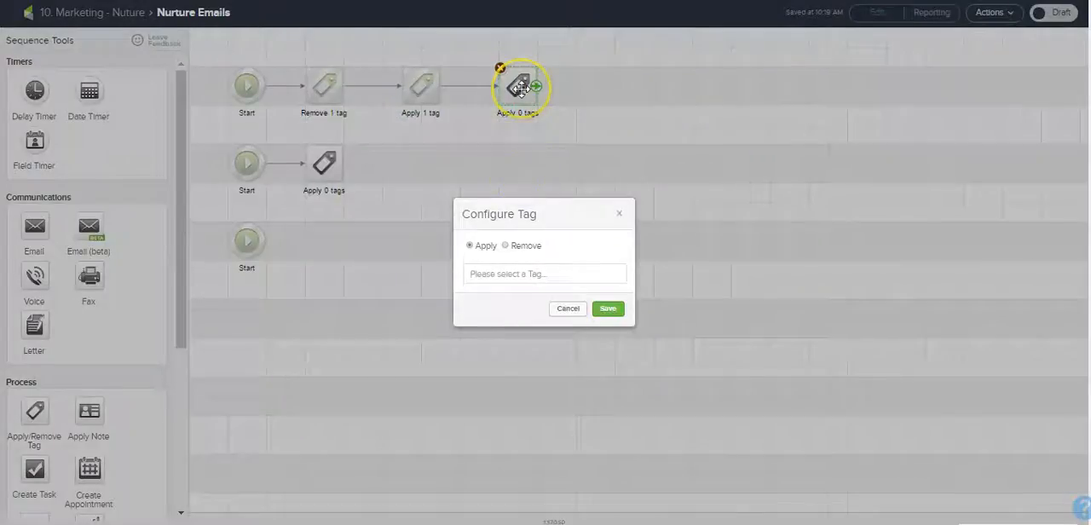
left_click(528, 274)
type("Nurture")
left_click_drag(619, 309, 619, 326)
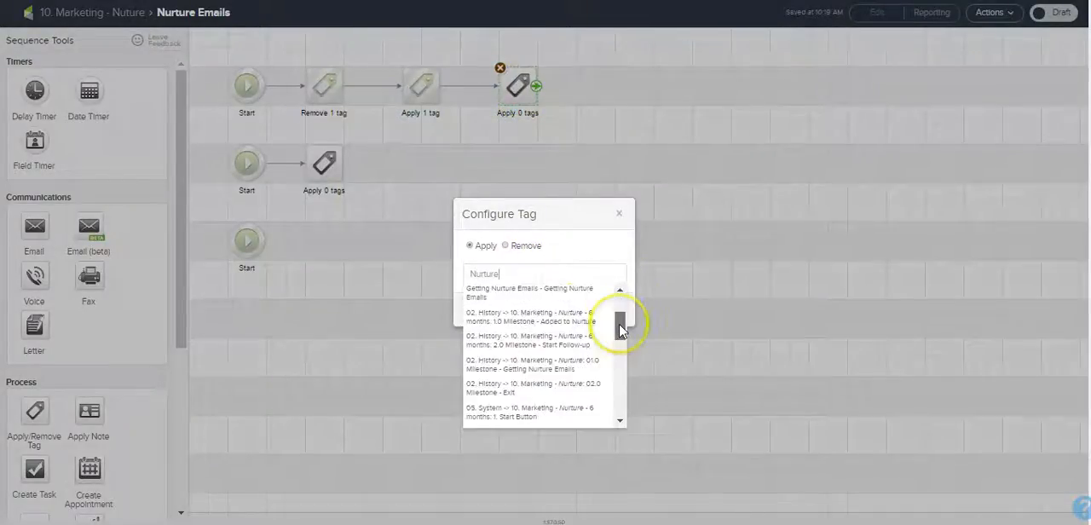
left_click(586, 366)
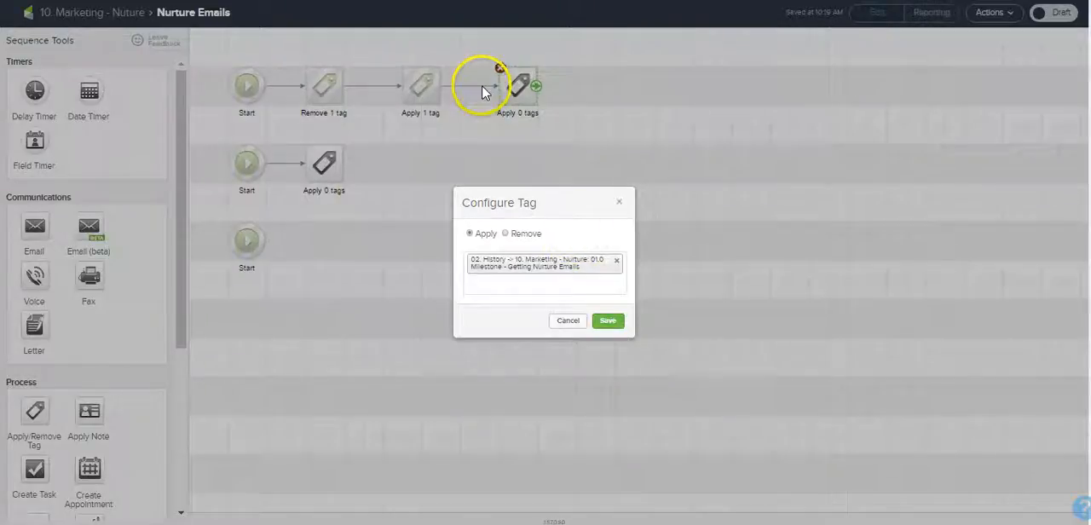
left_click(607, 322)
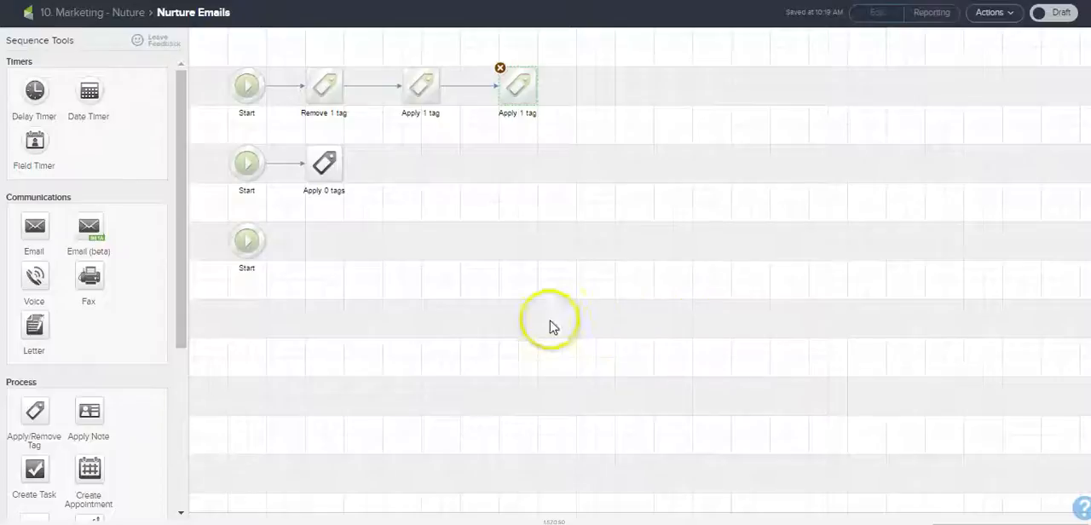
Step: Set the tag step of the second row to remove "05. System -> 10. Marketing - Nurture: 02. START Button"
left_click(322, 167)
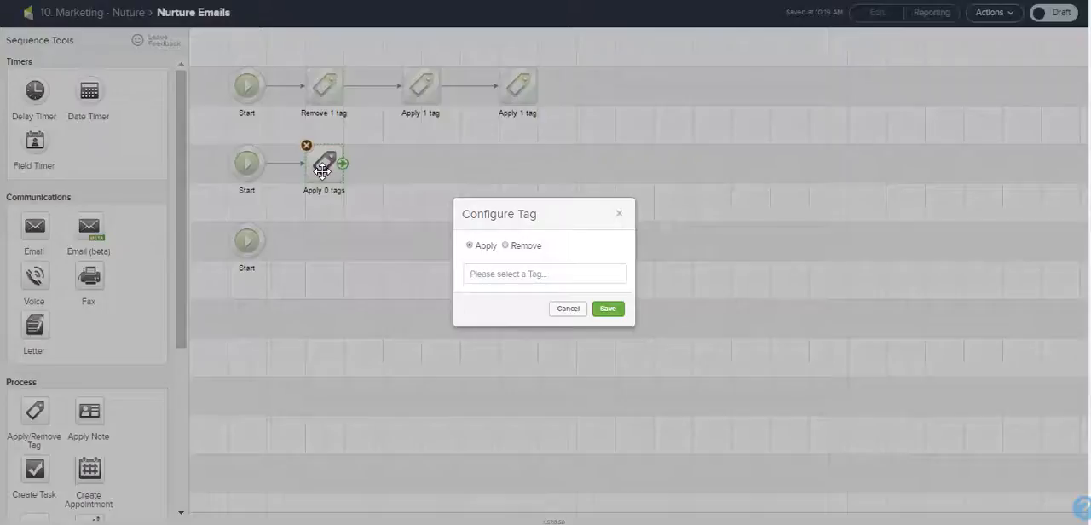
left_click(519, 244)
left_click(517, 272)
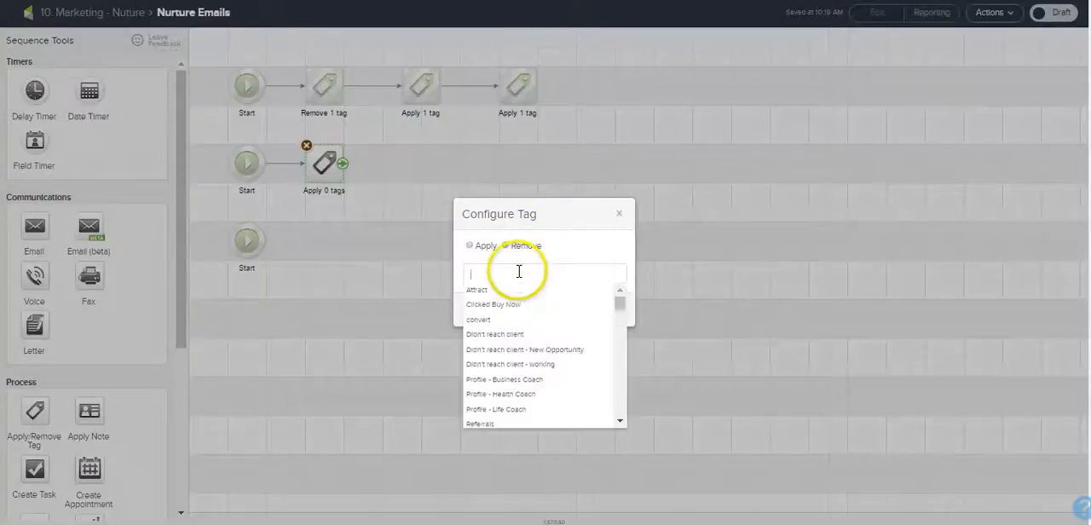
type("Nurture")
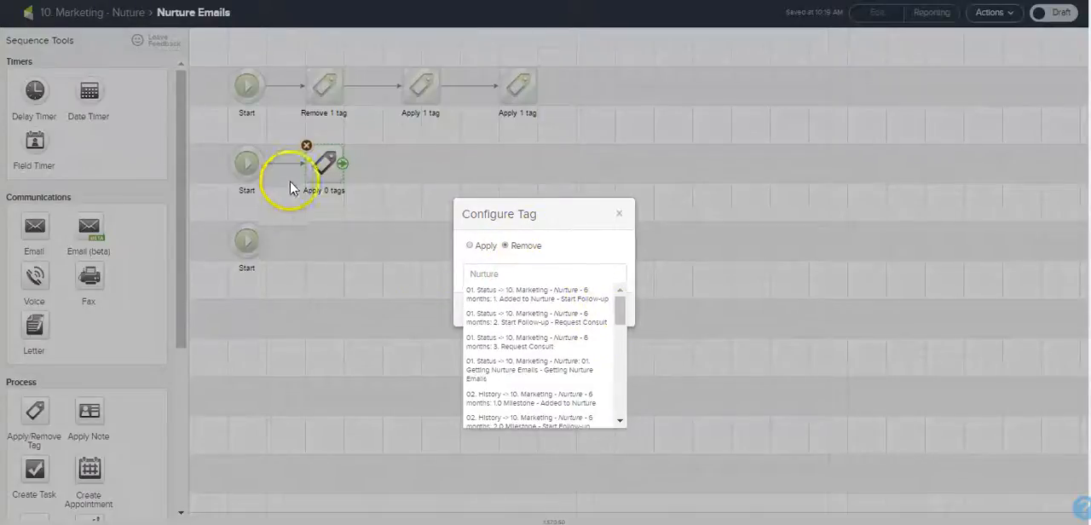
left_click_drag(620, 312, 618, 382)
left_click(580, 317)
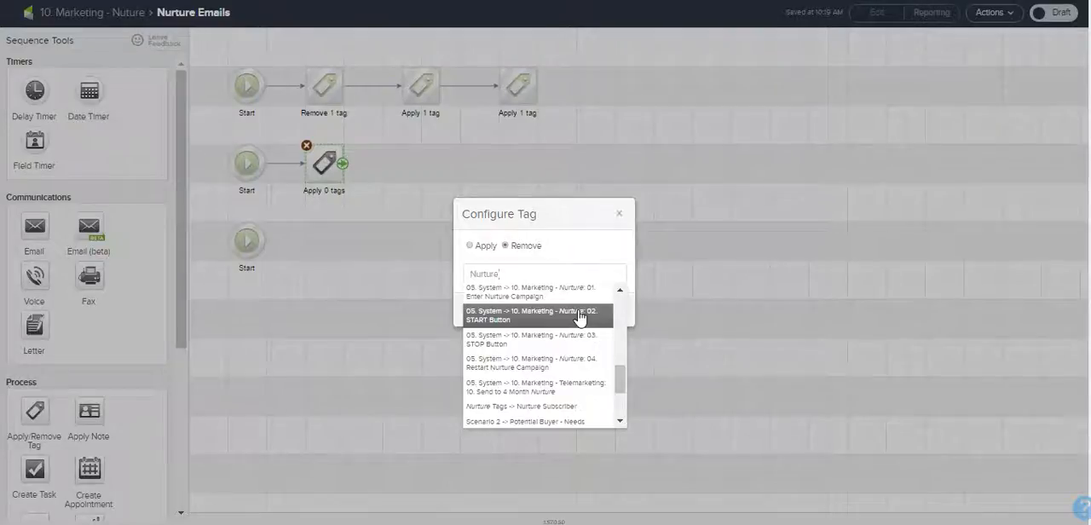
left_click(599, 319)
left_click(604, 322)
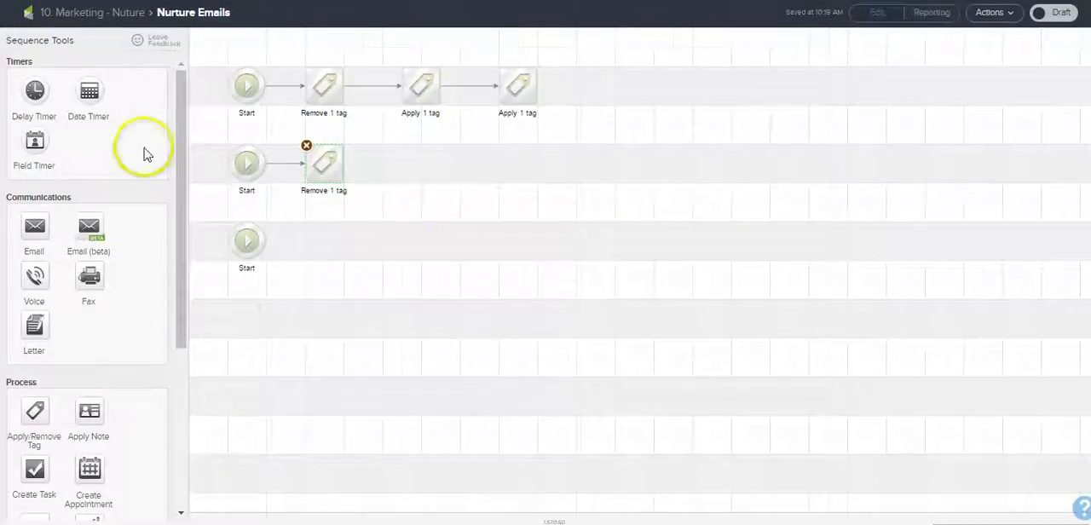
Step: Add a delay timer linked from the third Start point and set it to wait at least 6 months
mouse_move(34, 91)
left_mouse_down()
mouse_move(287, 246)
mouse_move(314, 247)
left_mouse_up()
mouse_move(266, 244)
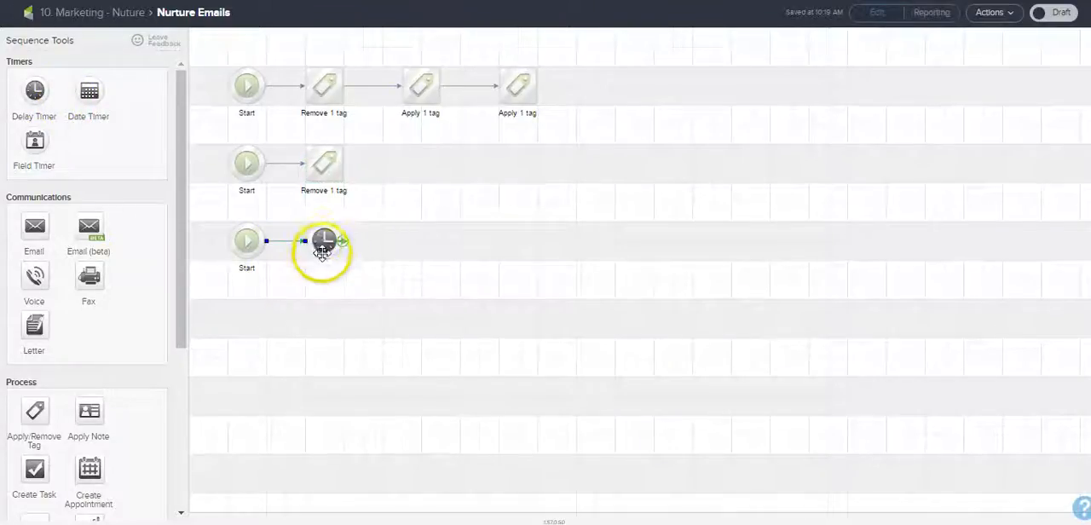
double_click(322, 249)
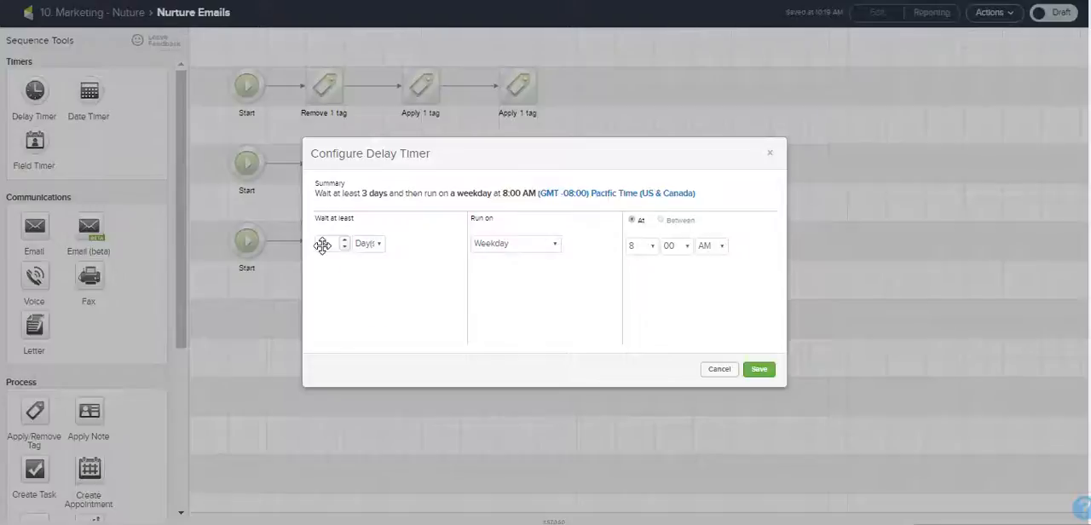
left_click(376, 244)
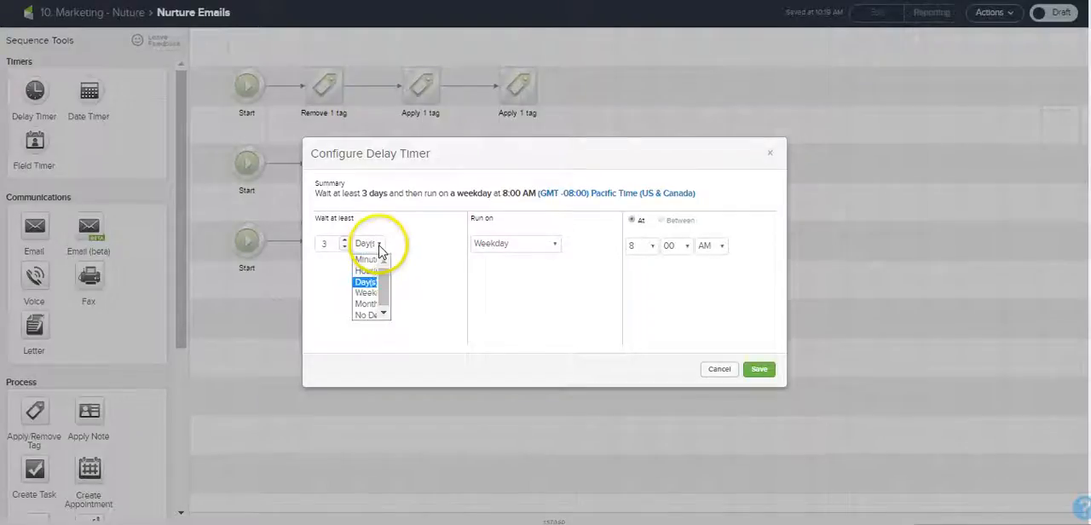
left_click(367, 303)
double_click(324, 244)
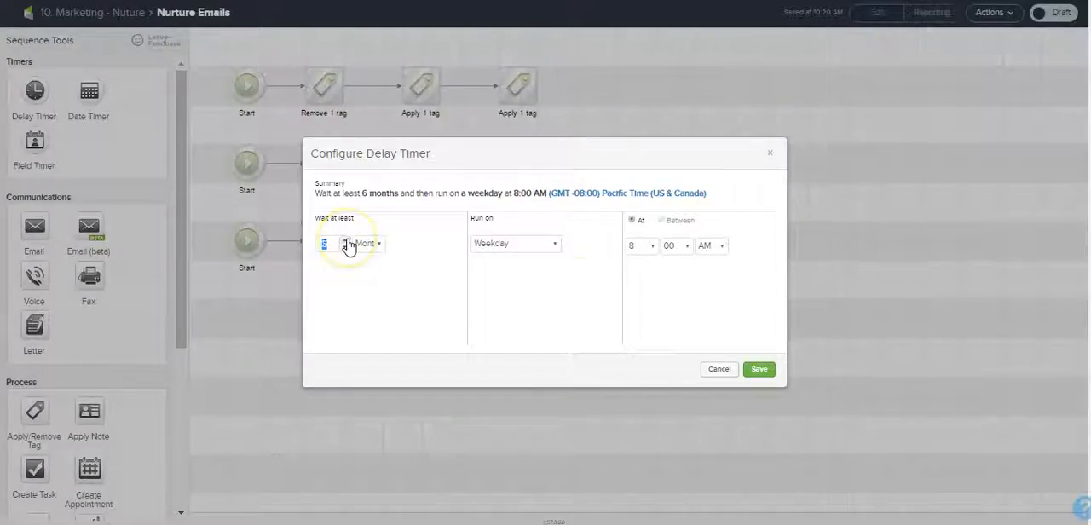
Step: Schedule the delay timer to run on any Tuesday of any month at 8:30 AM and save it
left_click(554, 245)
left_click(545, 294)
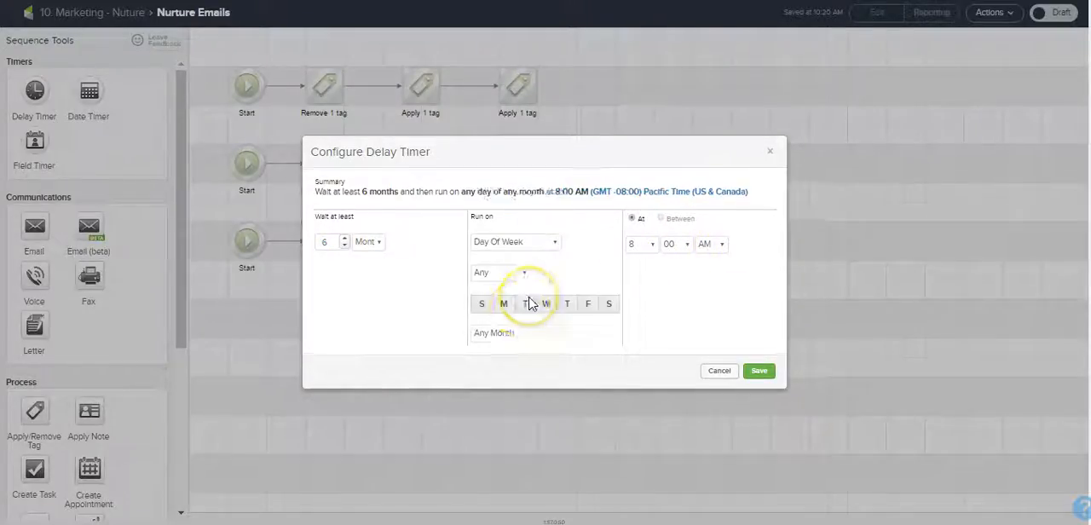
left_click(523, 307)
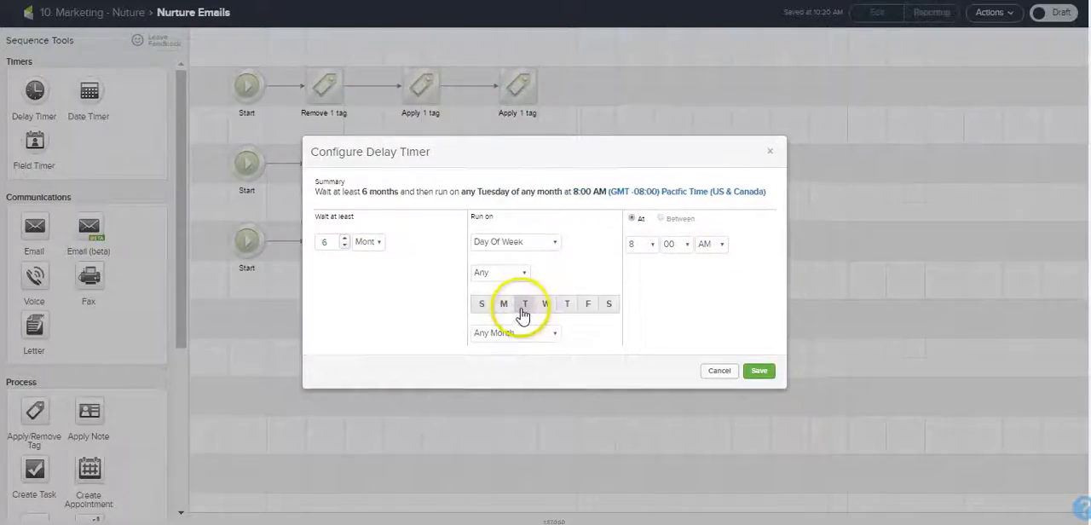
left_click(673, 246)
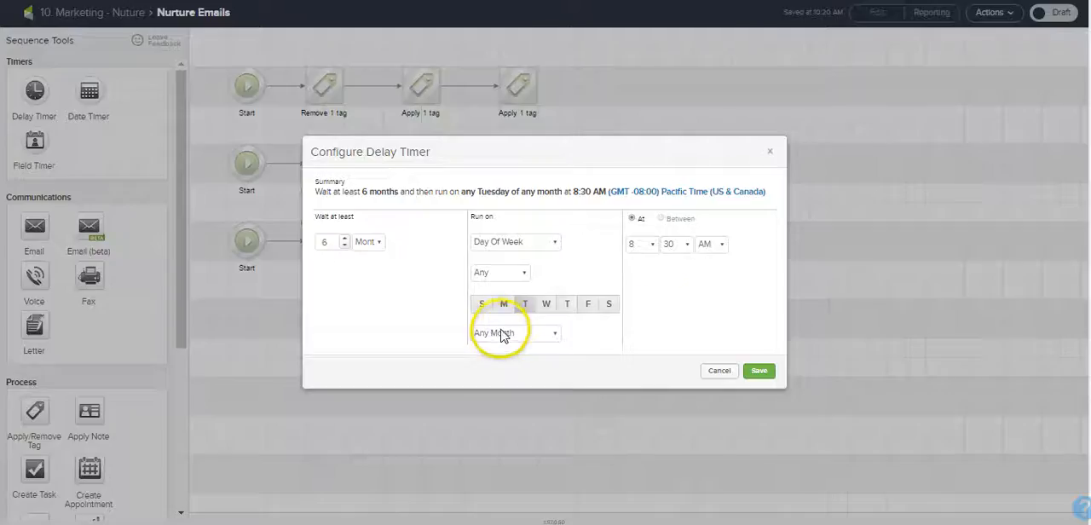
left_click(759, 372)
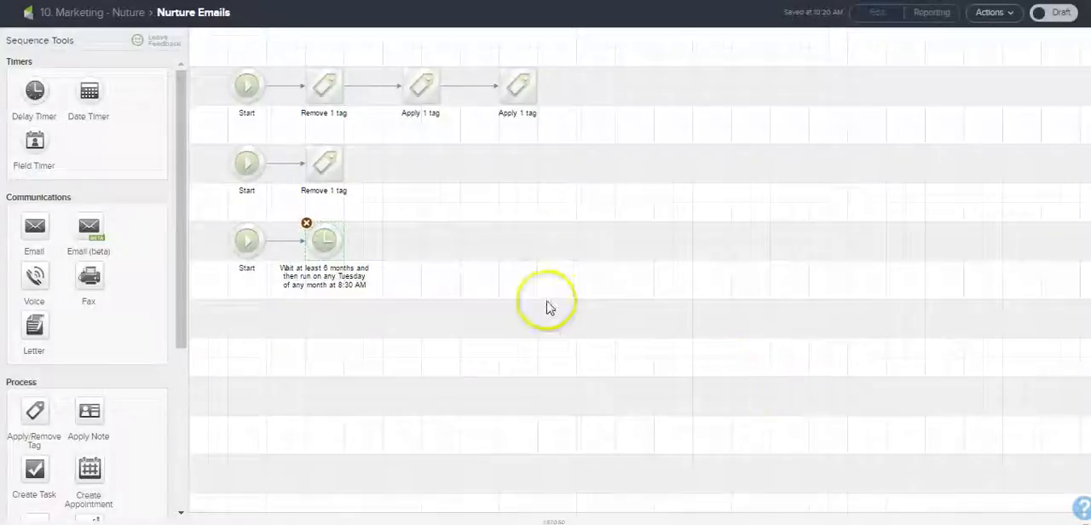
Step: Place an email after the delay timer and extend the row with copies of the timer and the email
left_click_drag(40, 231, 418, 242)
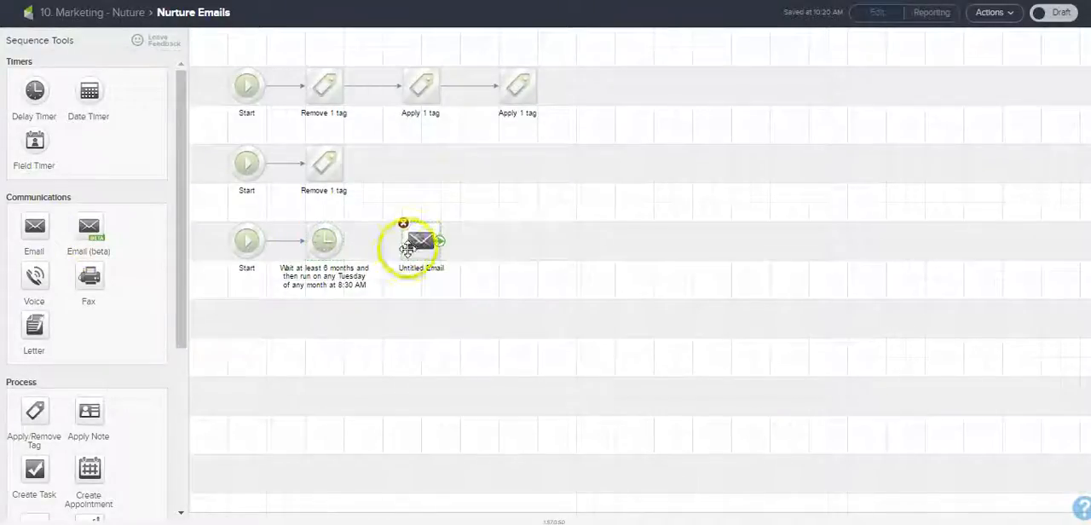
left_click(327, 244)
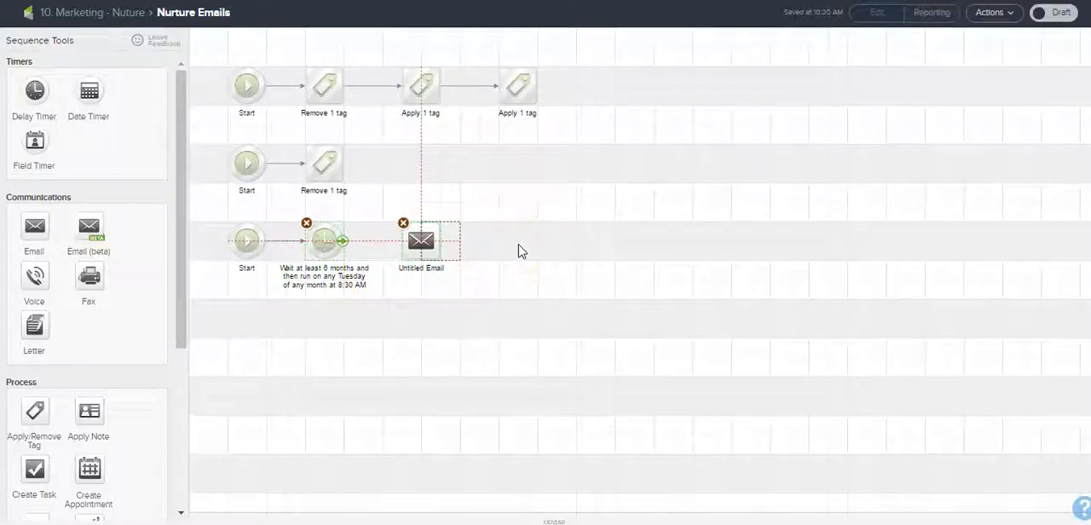
key("ctrl+v")
left_click_drag(441, 245, 517, 249)
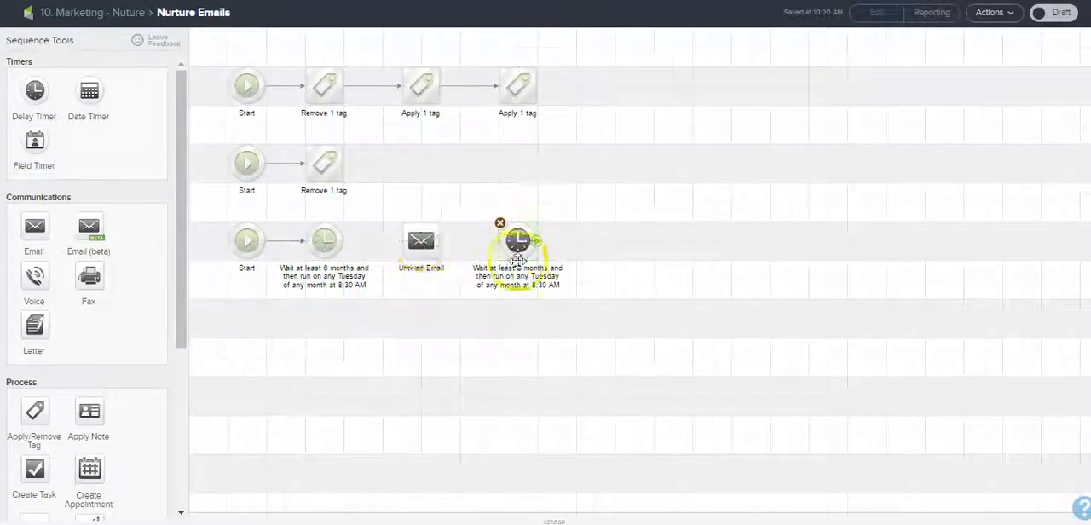
left_click(426, 241)
key("ctrl+v")
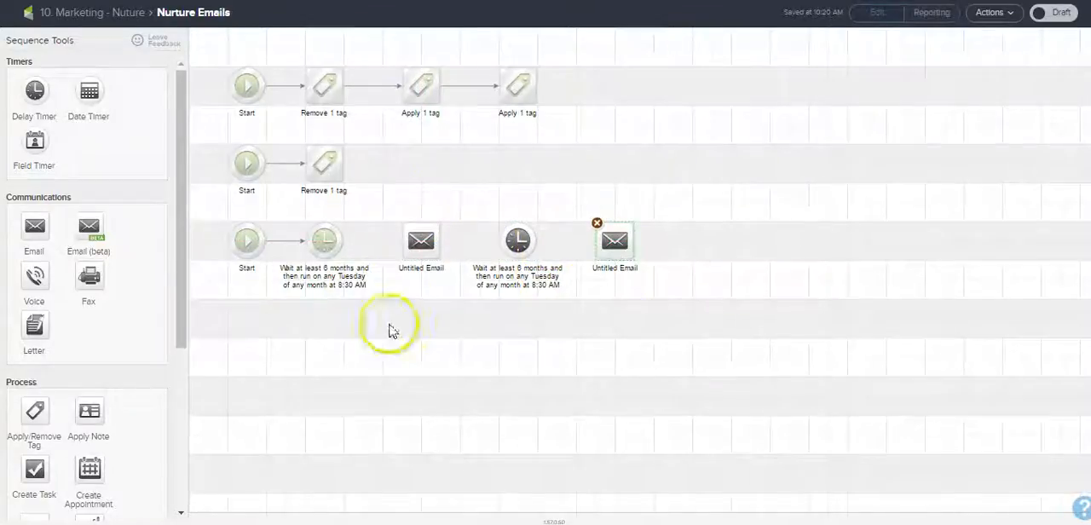
Step: Add a tag step linked from the second email that applies "05. System -> 10. Marketing - Nurture: 04. Restart Nurture Campaign"
left_click_drag(34, 410, 711, 162)
left_click_drag(636, 250, 711, 173)
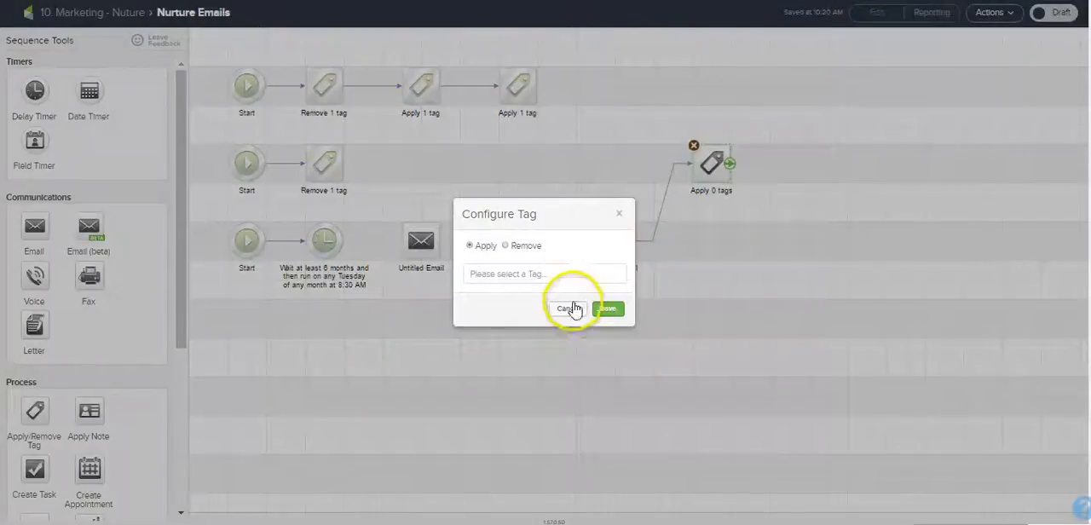
left_click(572, 274)
type("restart")
left_click_drag(619, 293, 619, 368)
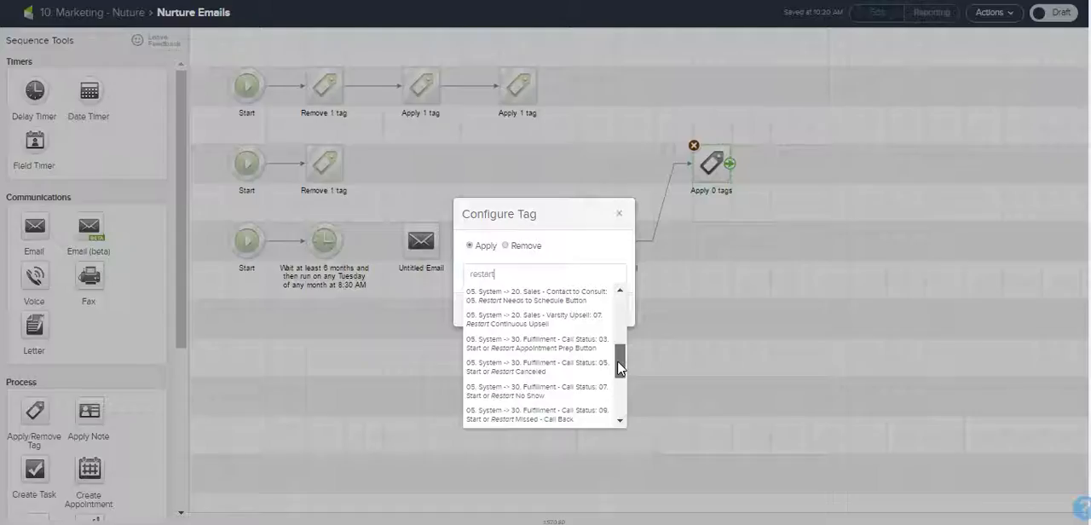
mouse_move(620, 368)
left_mouse_down()
mouse_move(620, 404)
mouse_move(618, 358)
left_mouse_up()
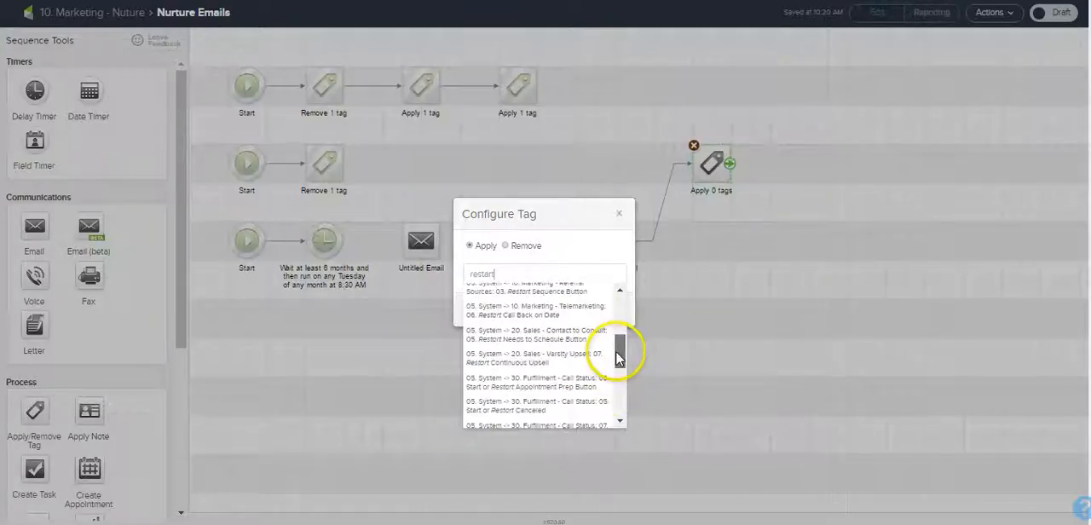
left_click(597, 311)
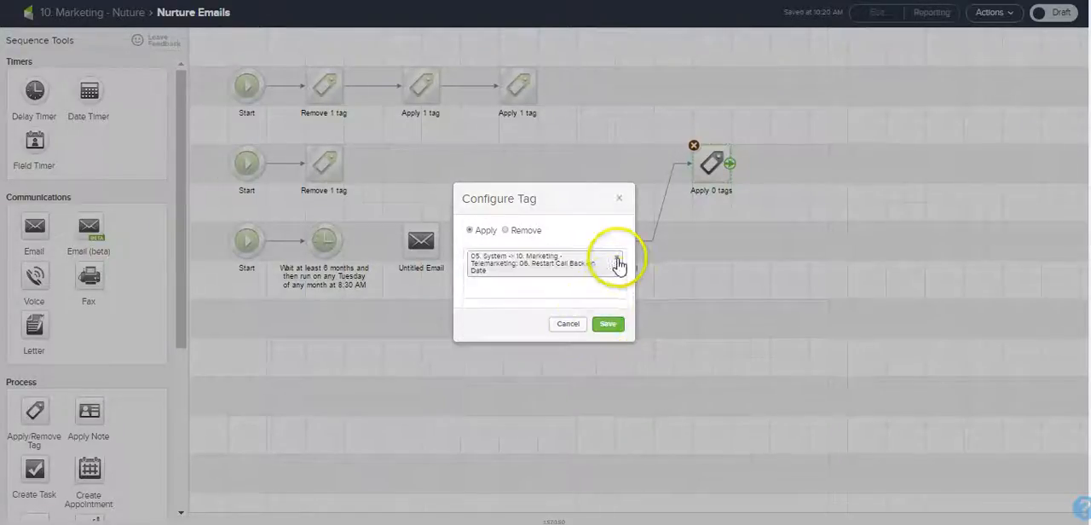
left_click(607, 324)
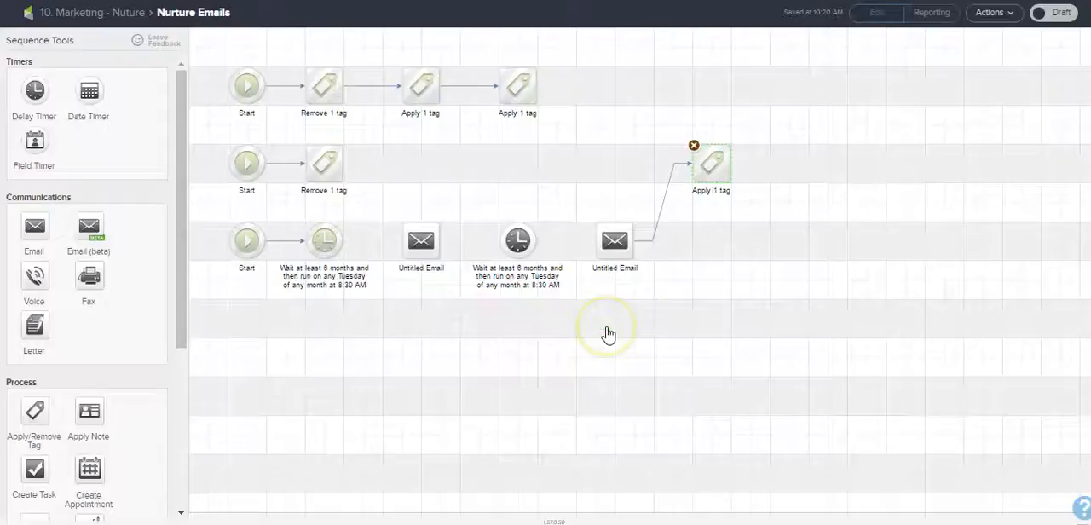
left_click(697, 175)
left_click(697, 163)
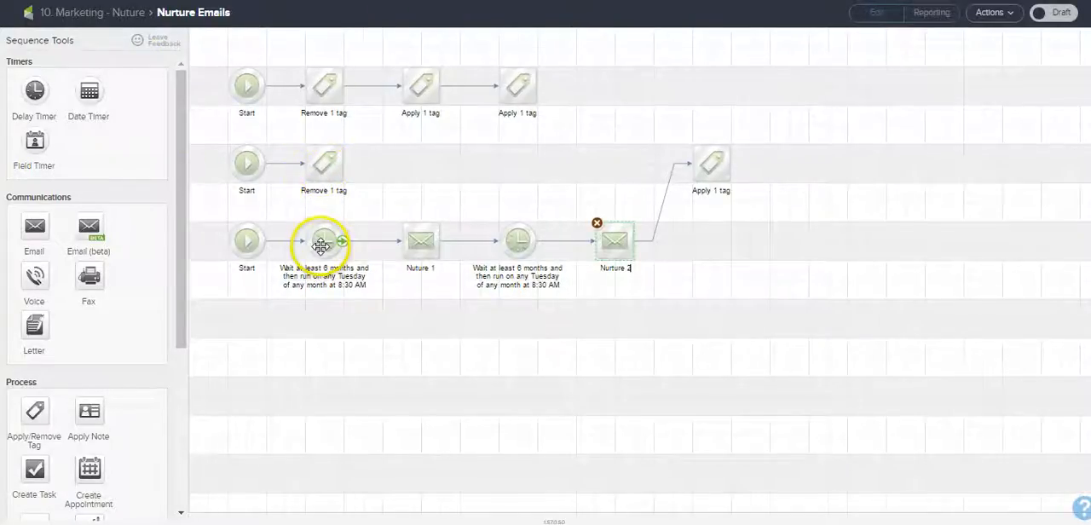
Step: Review the contents of the Nuture 1 email and return to the Nurture Emails sequence
double_click(433, 252)
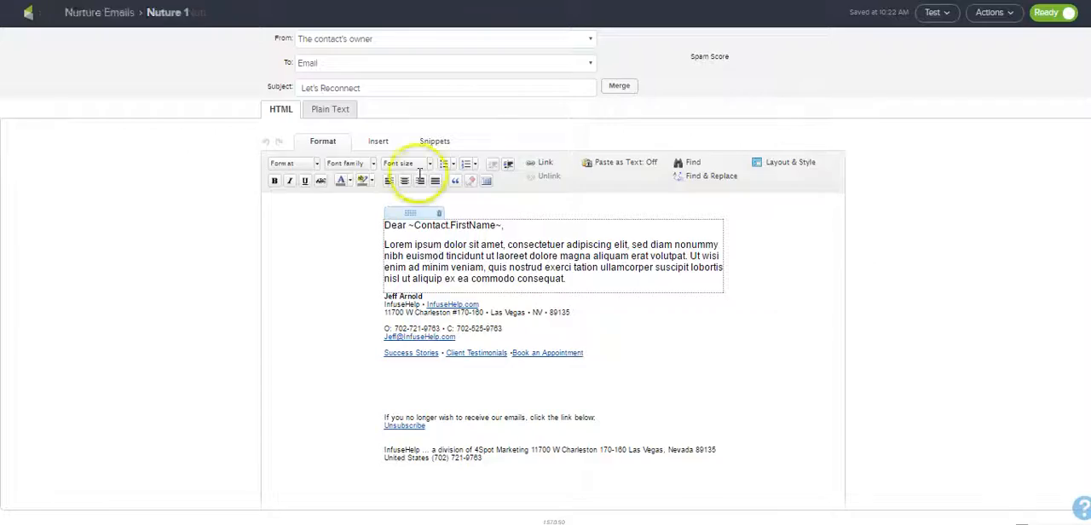
left_click(85, 13)
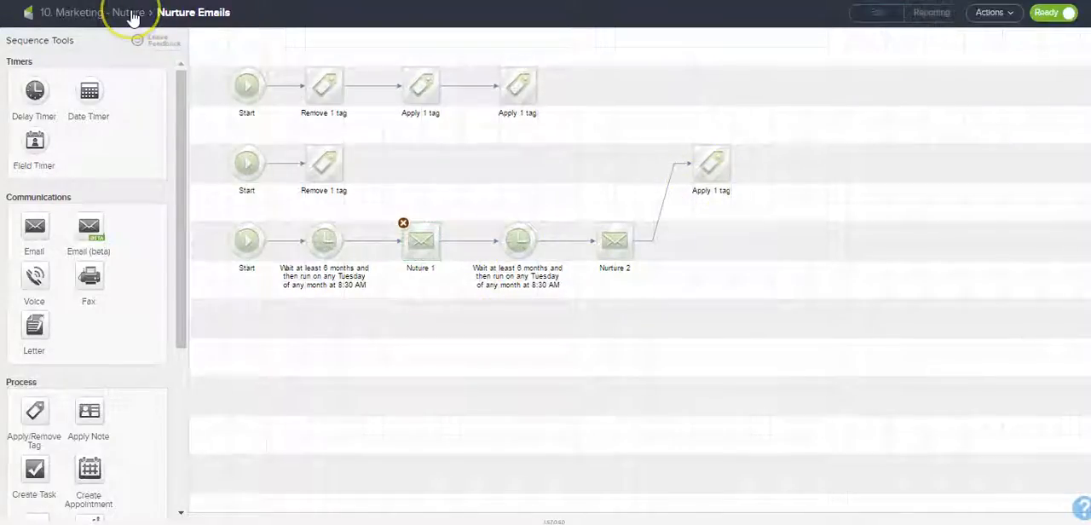
Step: Go back to the campaign canvas, reopen the Nurture Emails sequence and inspect the tag set in the step after the last email
left_click(97, 13)
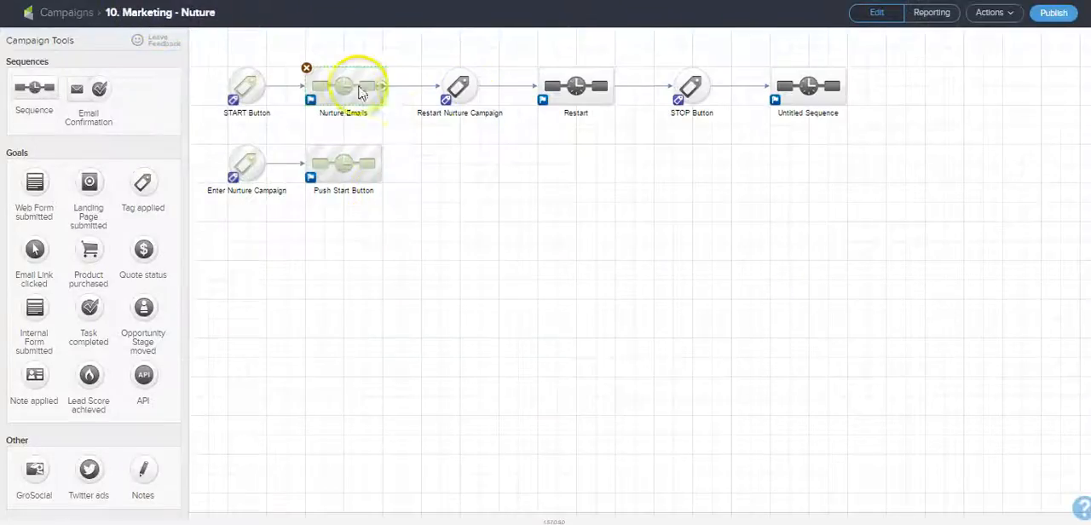
double_click(349, 85)
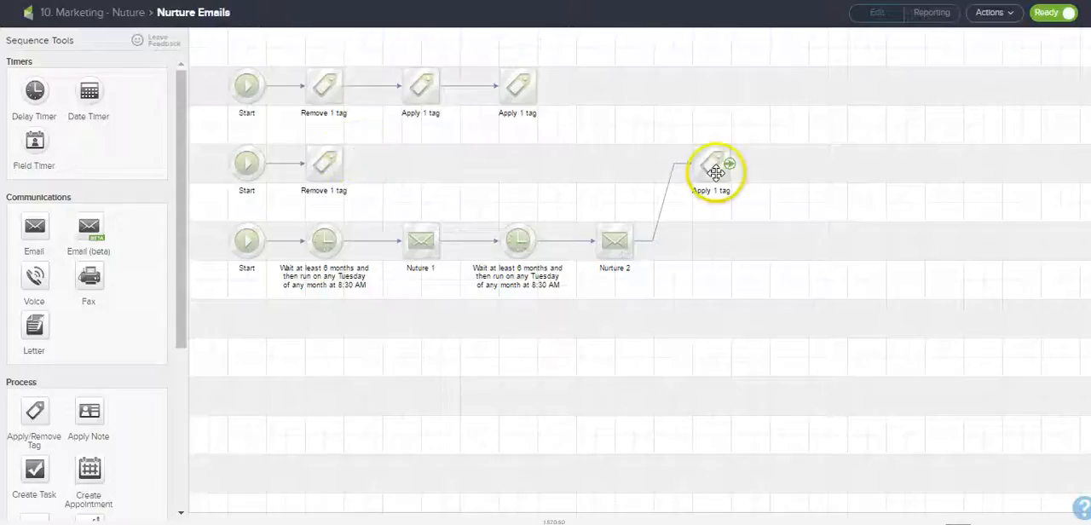
double_click(714, 168)
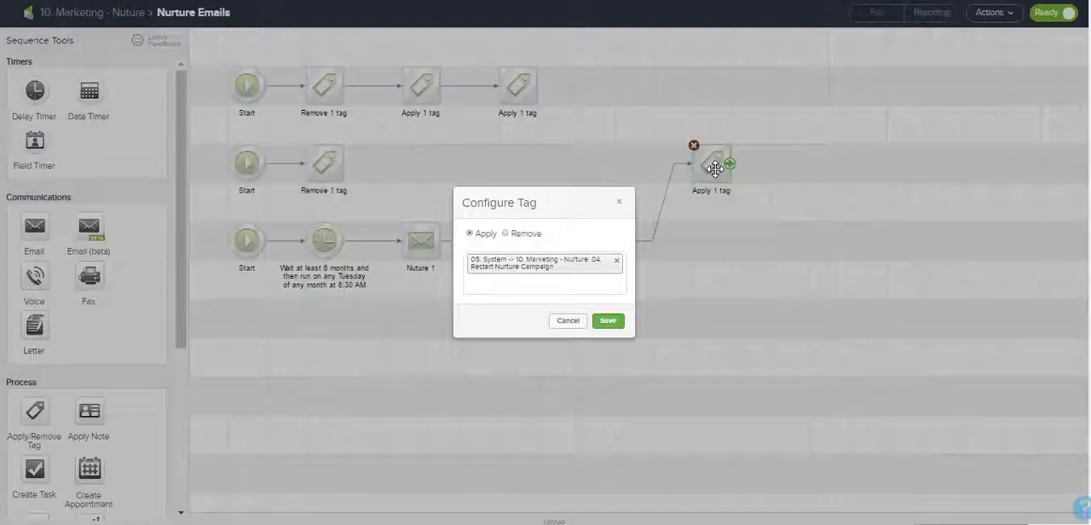
Step: Return to the campaign canvas and set the Restart Nurture Campaign goal's tag to "05. System -> 10. Marketing - Nurture: 04. Restart Nurture Campaign"
left_click(563, 322)
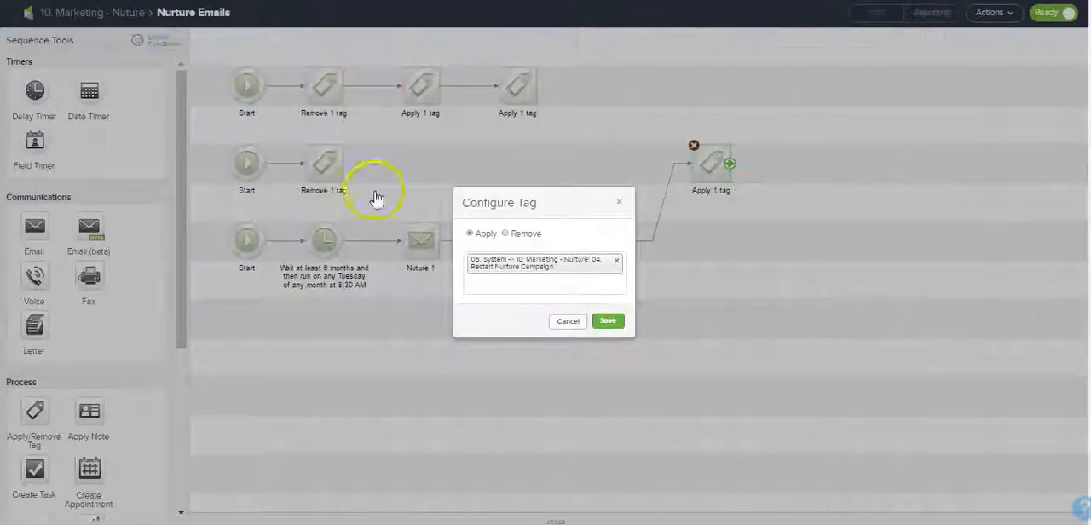
left_click(132, 23)
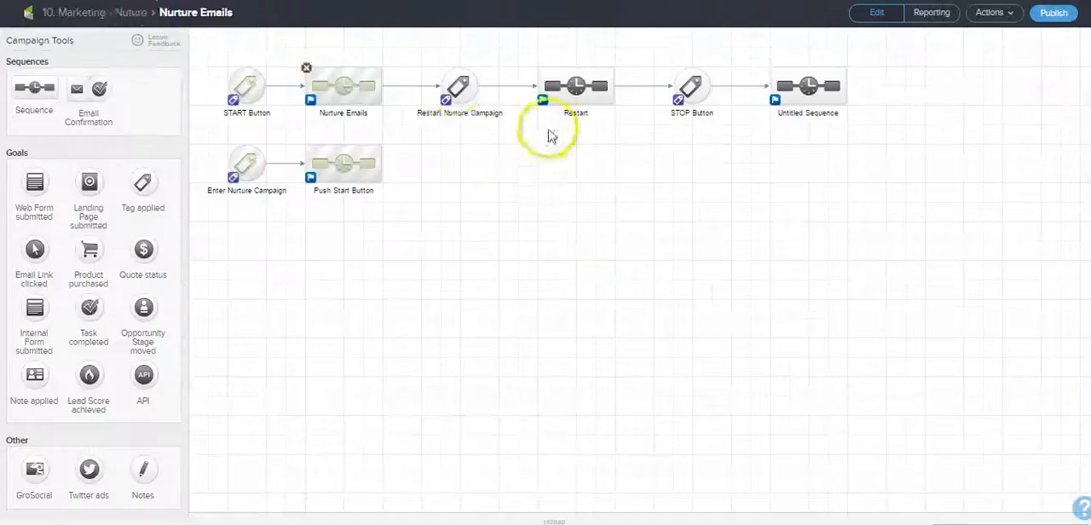
double_click(454, 86)
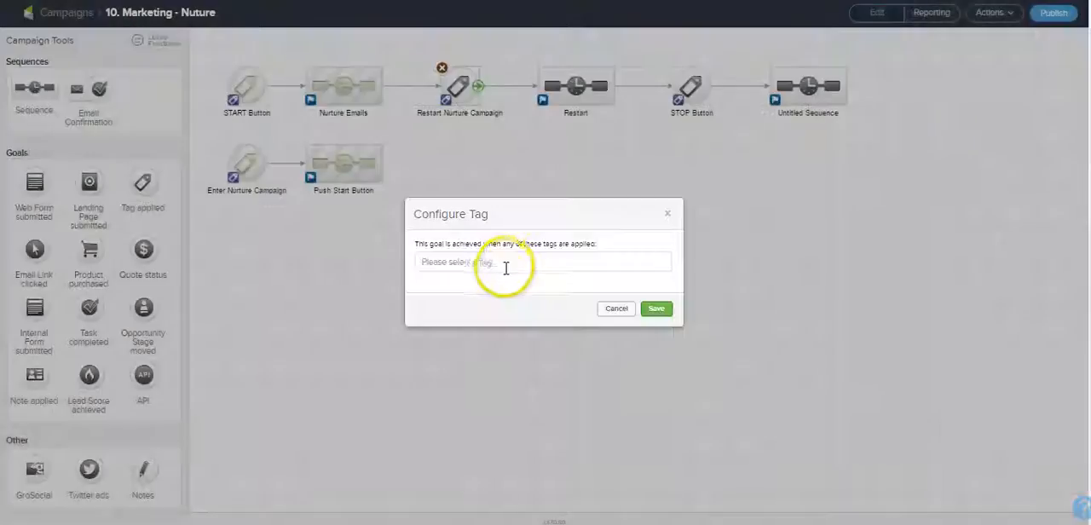
left_click(506, 267)
type("e")
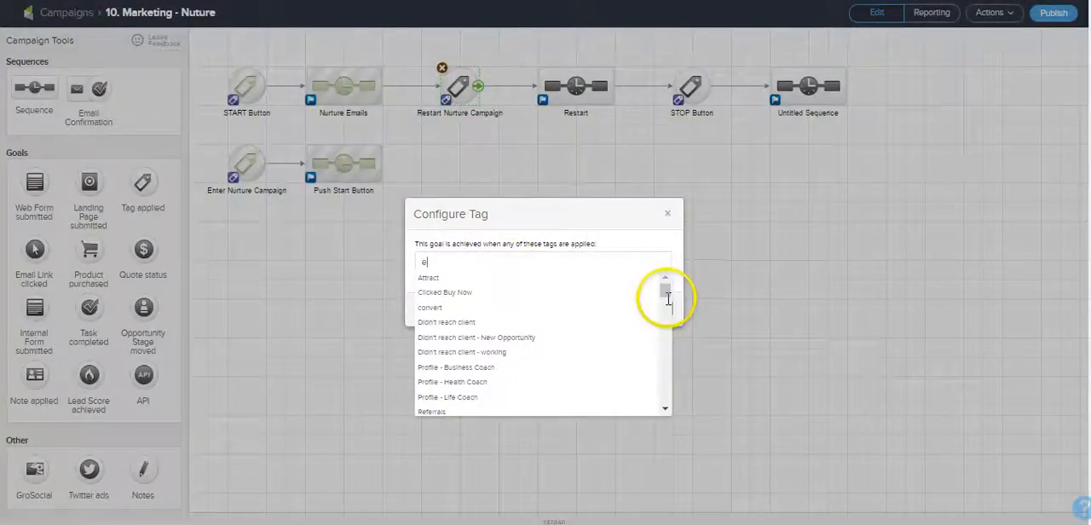
type("start")
left_click_drag(457, 261, 410, 264)
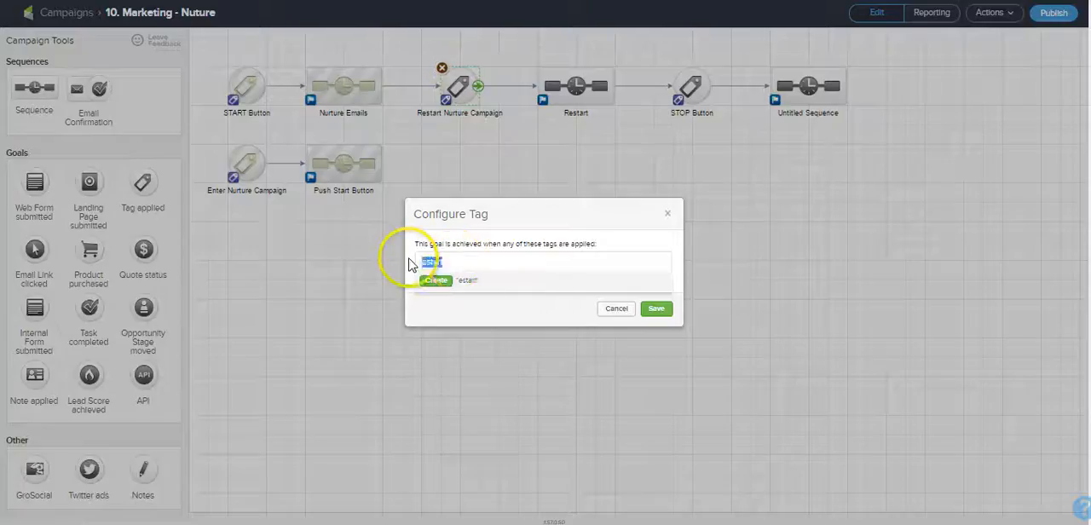
type("restart")
scroll(665, 367, "down", 5)
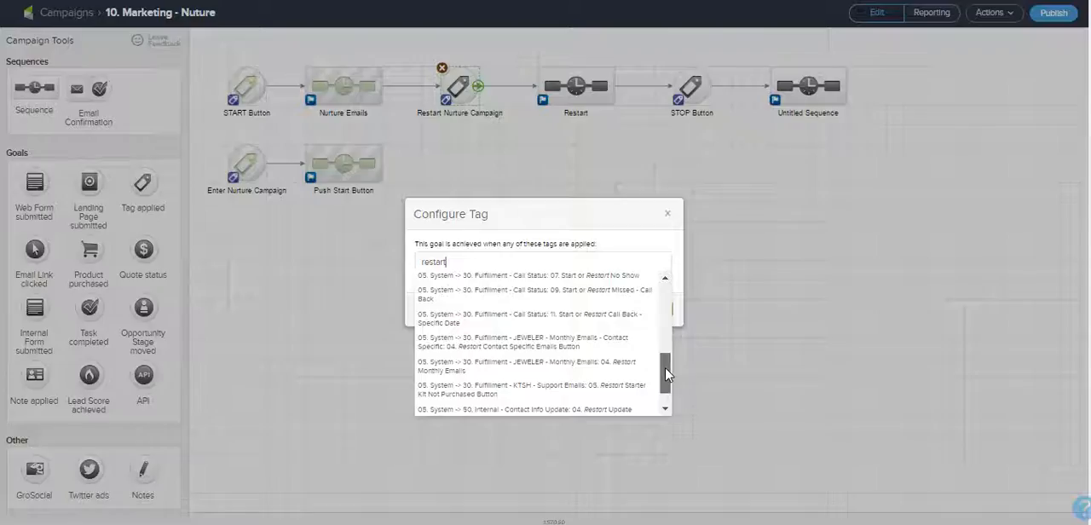
left_click_drag(664, 370, 665, 339)
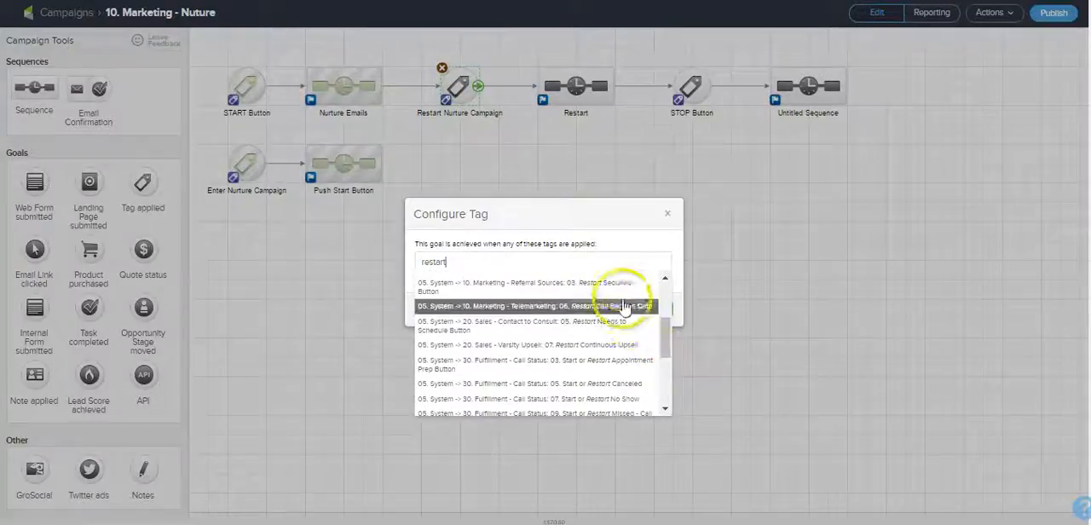
scroll(657, 285, "up", 2)
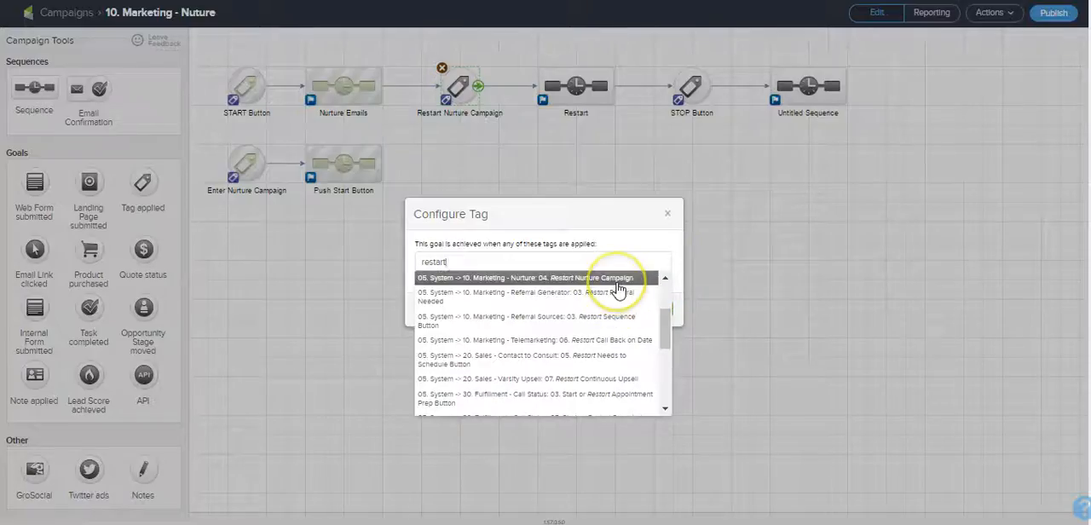
left_click(617, 284)
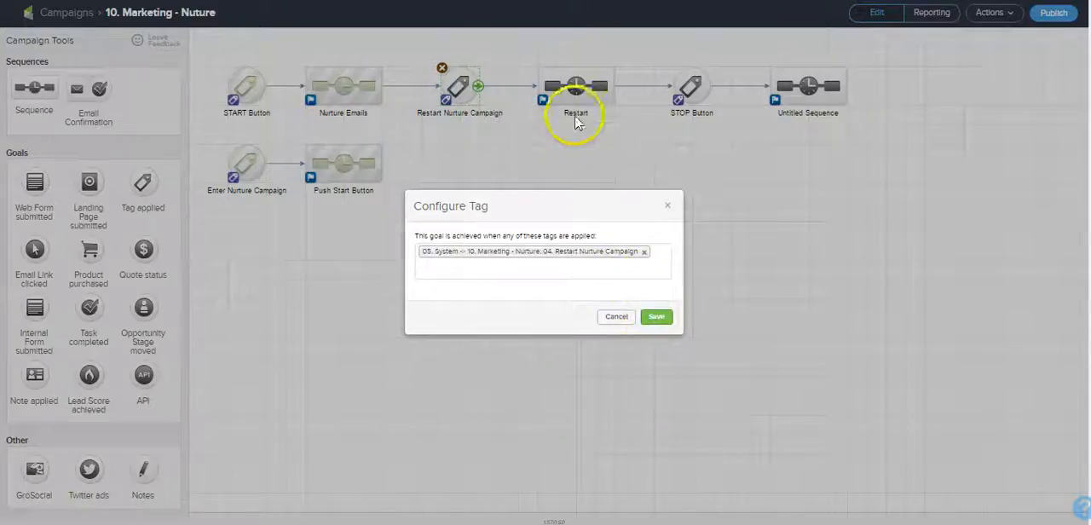
left_click(656, 316)
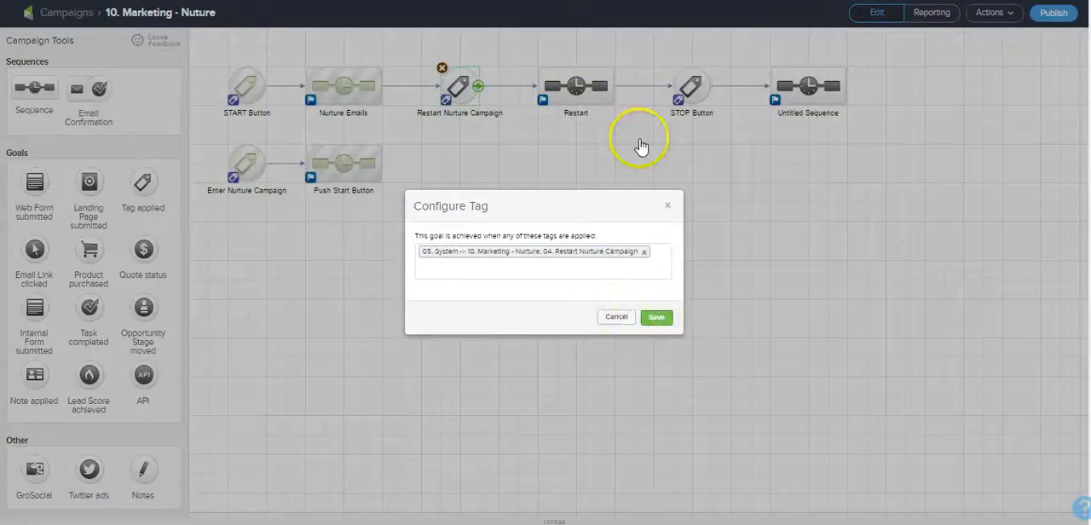
Step: Open the Restart sequence and place two tag steps in the middle row, the first one linked from that row's Start
double_click(576, 86)
left_click_drag(246, 85, 234, 245)
left_click_drag(34, 406, 418, 181)
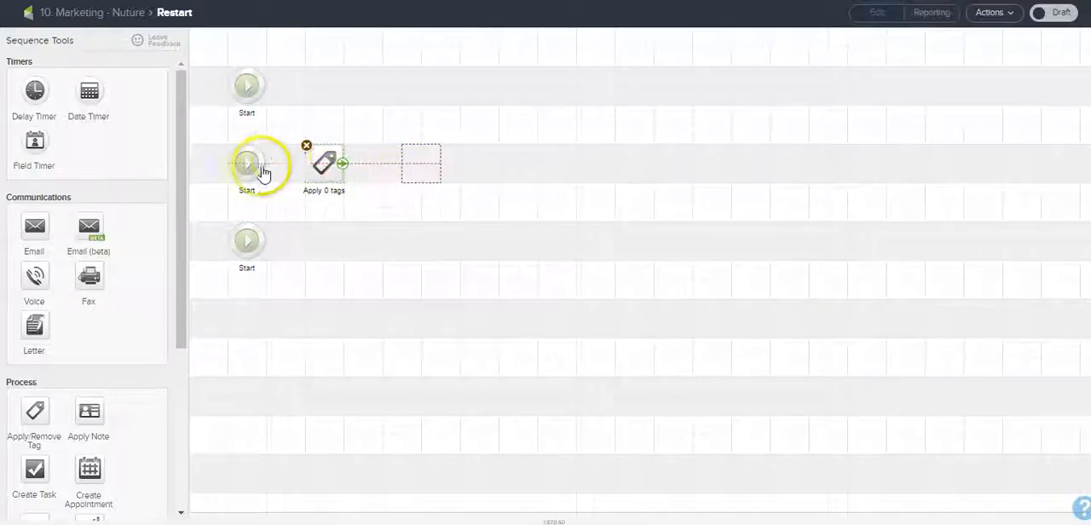
Step: Configure the first tag step to remove "05. System -> 10. Marketing - Nurture: 04. Restart Nurture Campaign"
double_click(320, 165)
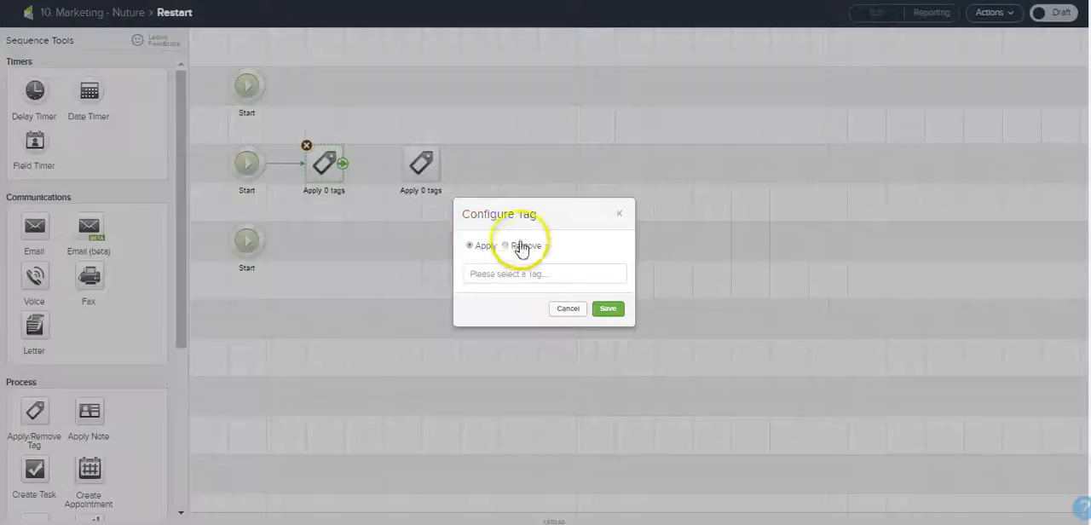
left_click(523, 245)
left_click(535, 274)
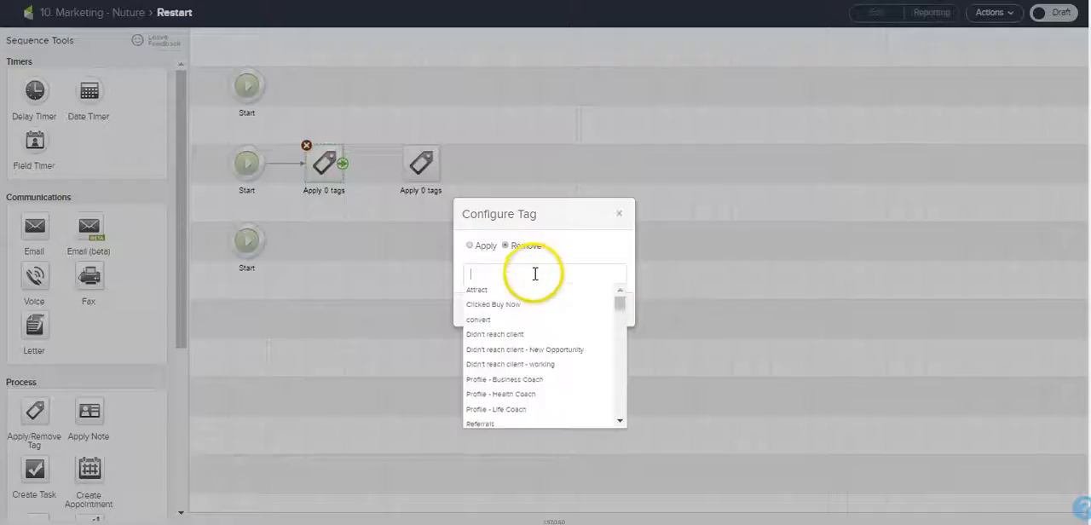
type("hu")
type("ruthe")
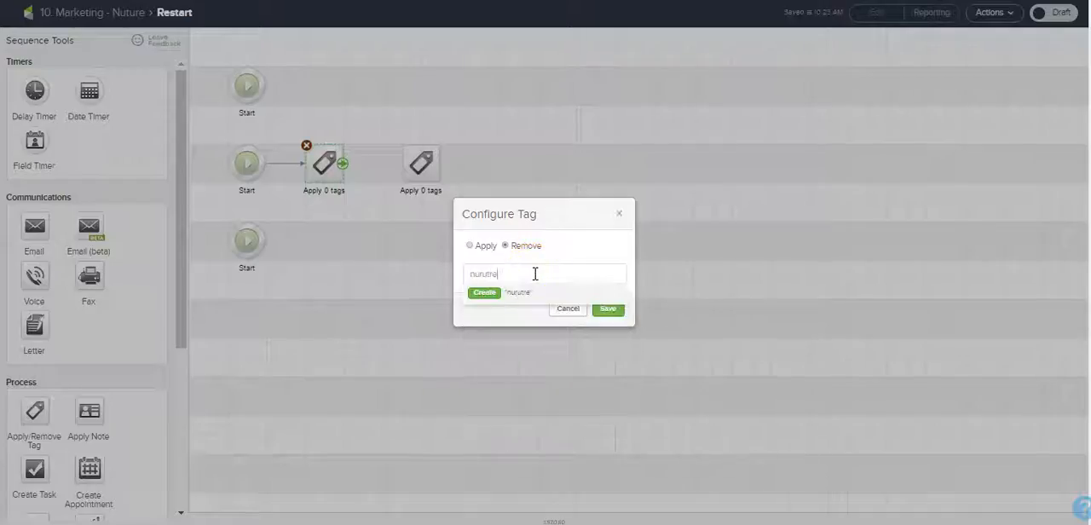
left_click_drag(508, 274, 500, 274)
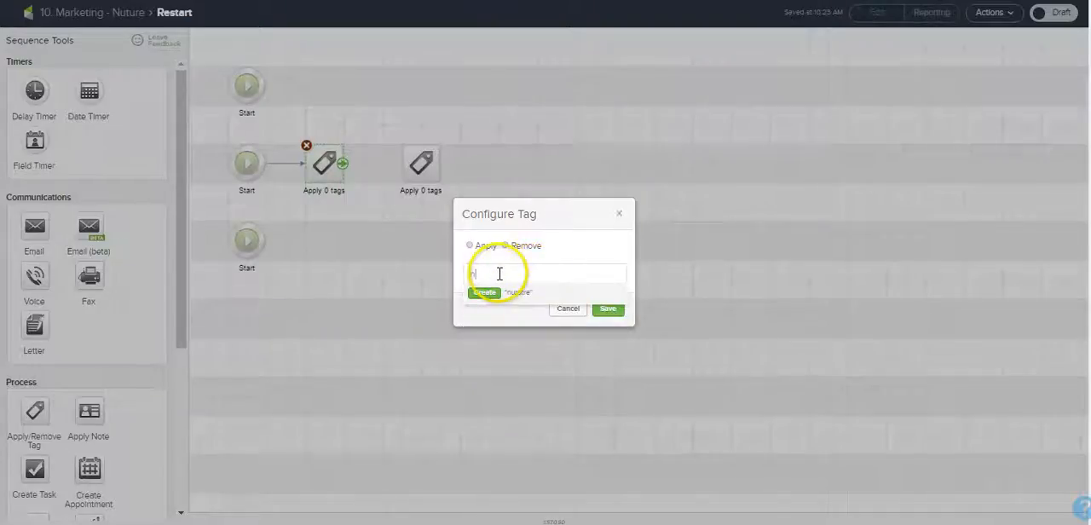
type("urture")
left_click_drag(621, 313, 618, 384)
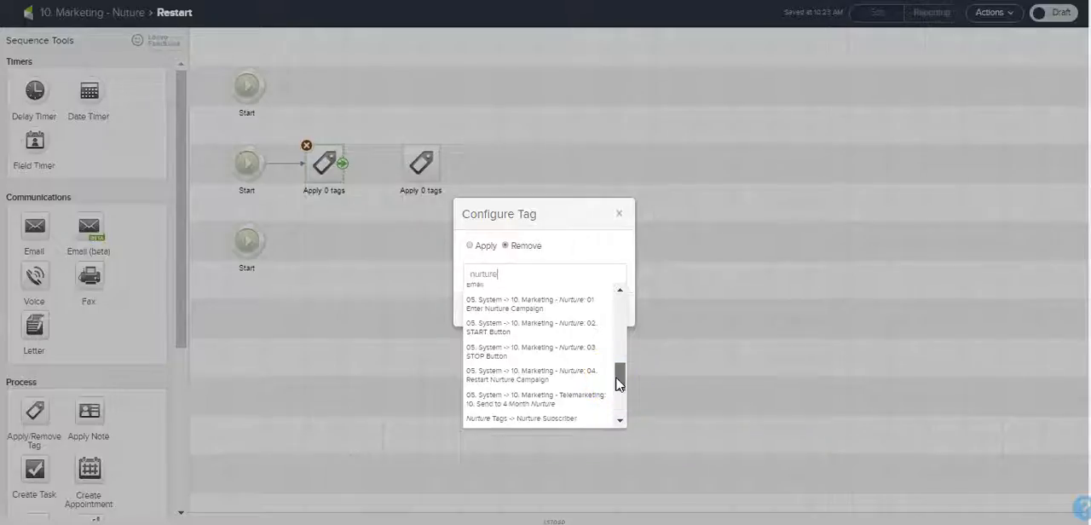
left_click(598, 373)
left_click(605, 319)
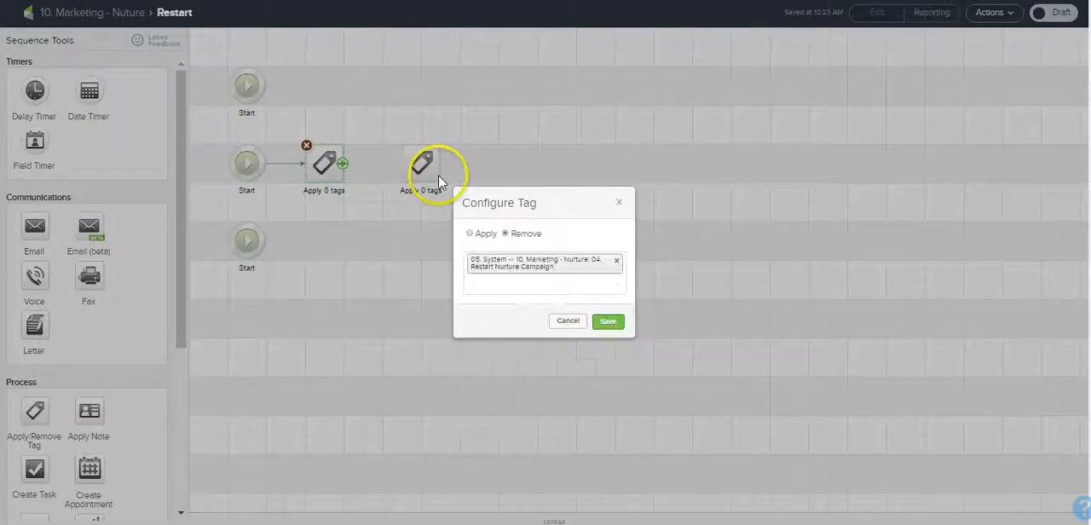
Step: Configure the second tag step to apply "05. System -> 10. Marketing - Nurture: 02. START Button"
double_click(432, 174)
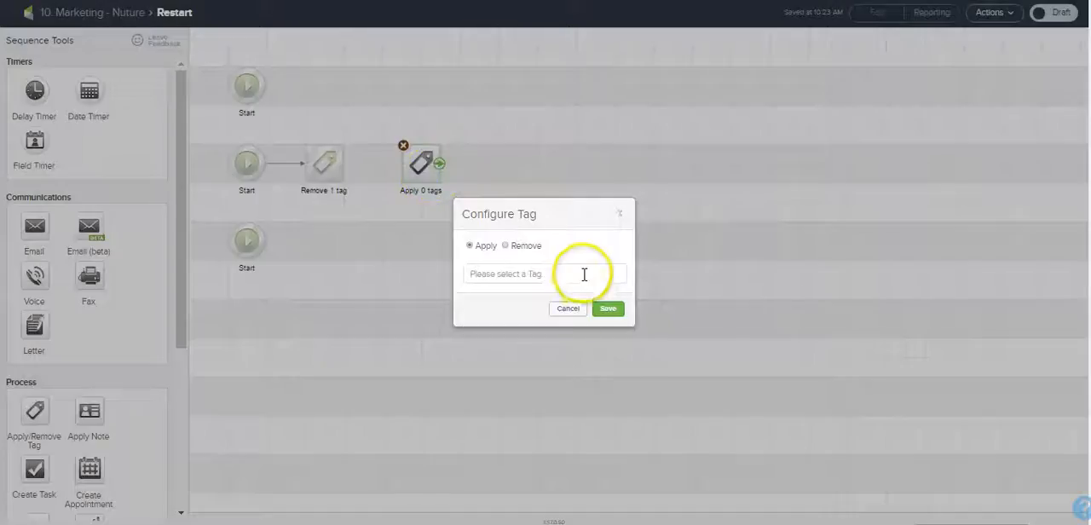
left_click(581, 274)
type("nurtur")
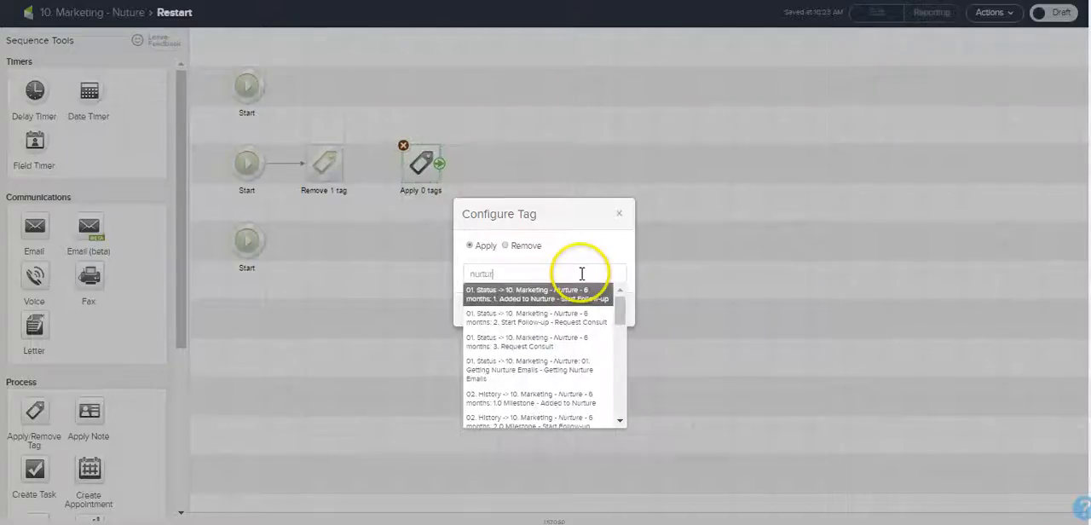
type("e")
left_click_drag(620, 313, 621, 371)
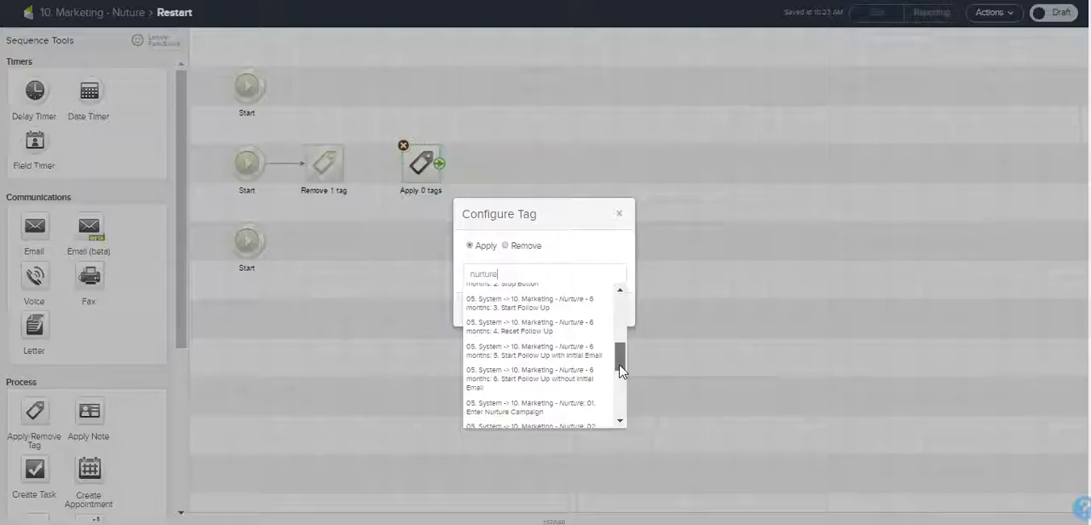
left_click_drag(620, 371, 618, 398)
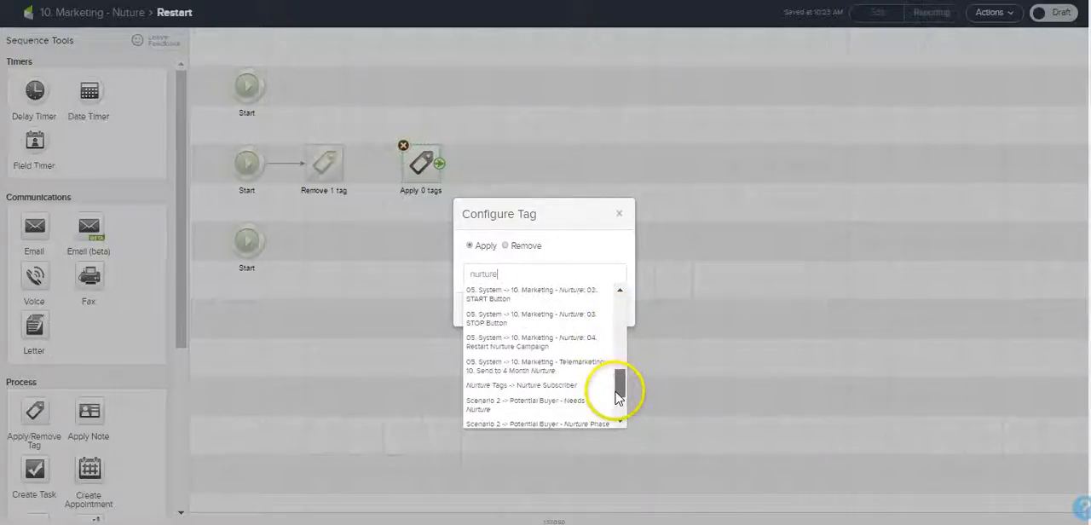
scroll(619, 402, "down", 1)
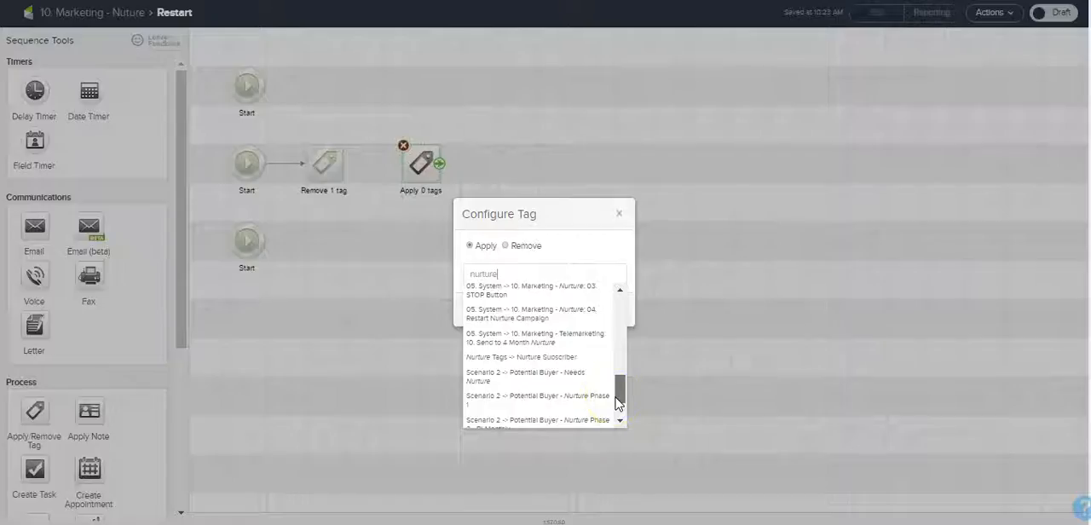
left_click(619, 290)
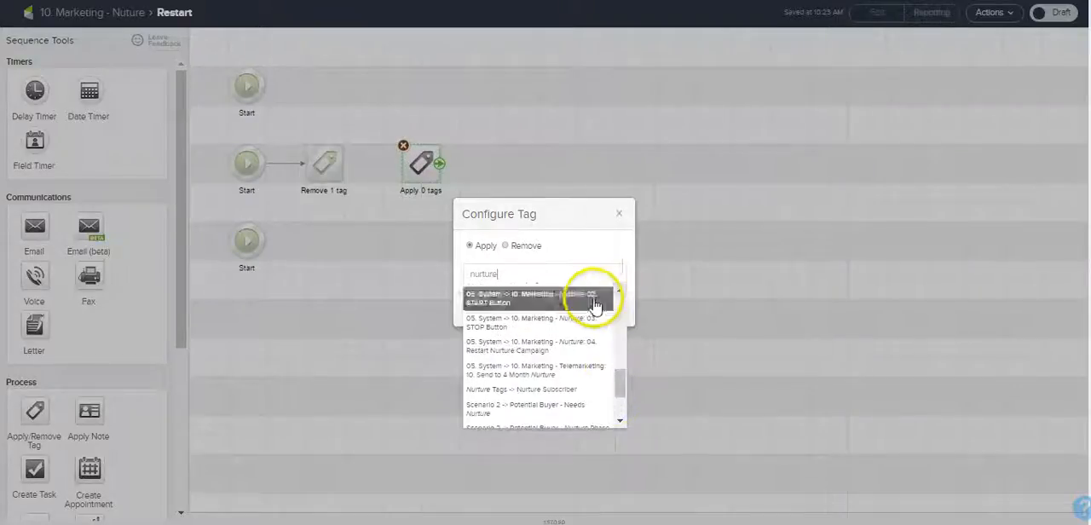
left_click(585, 301)
left_click(606, 324)
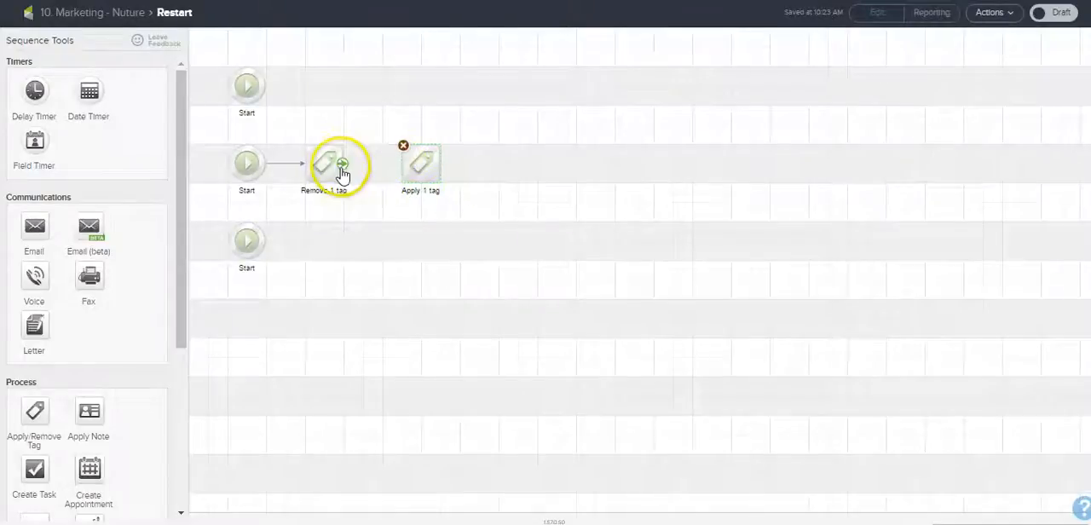
Step: Link the remove-tag step to the apply-tag step and mark the Restart sequence as Ready, returning to the campaign canvas
left_click_drag(343, 164, 419, 164)
left_click(1057, 14)
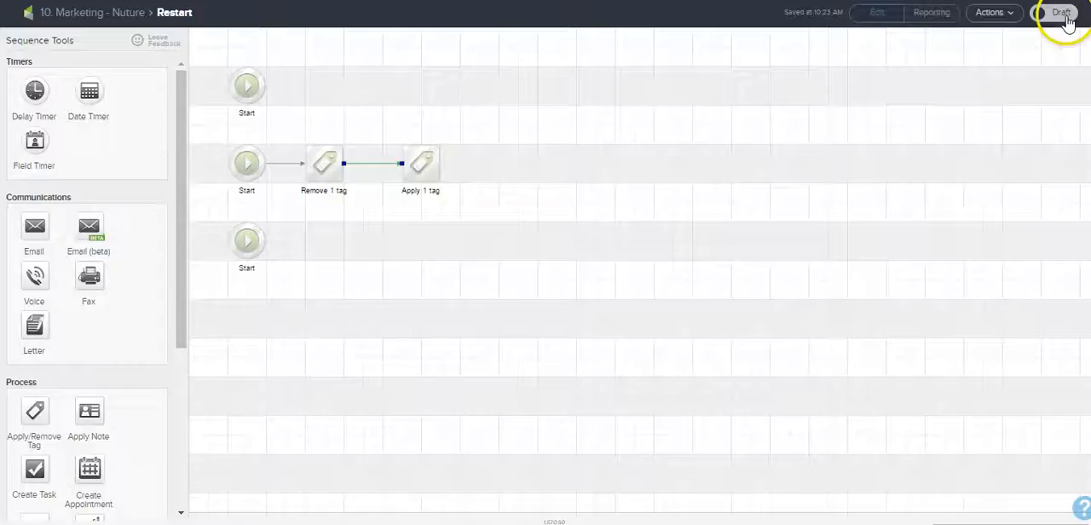
left_click(83, 18)
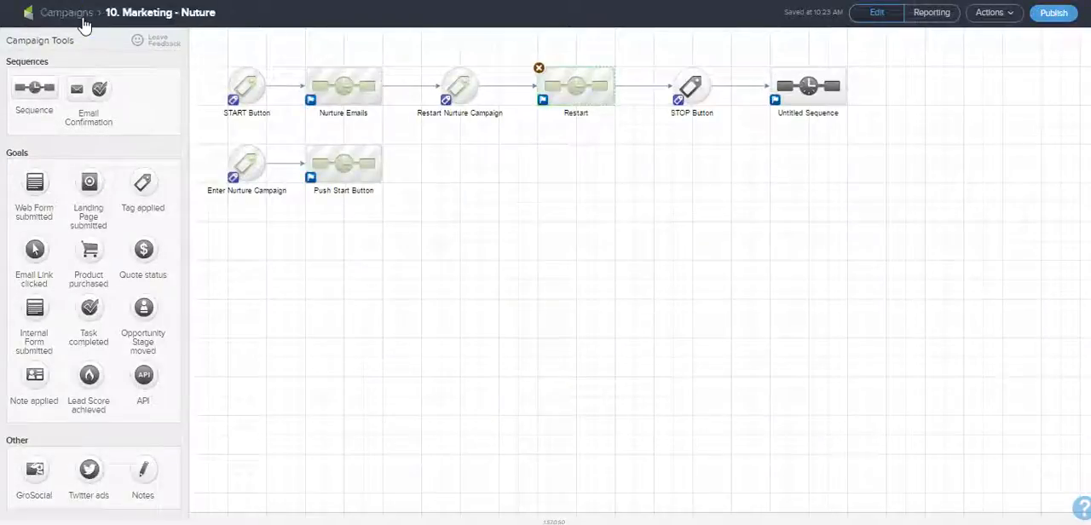
Step: Review the steps of the Nurture Emails sequence and the Restart sequence from the campaign canvas
left_click(368, 86)
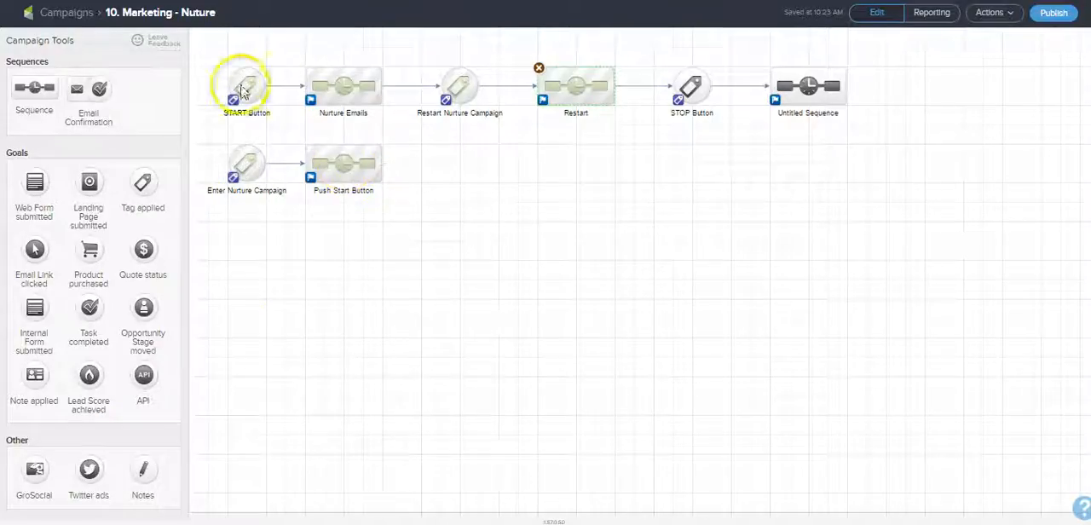
double_click(340, 85)
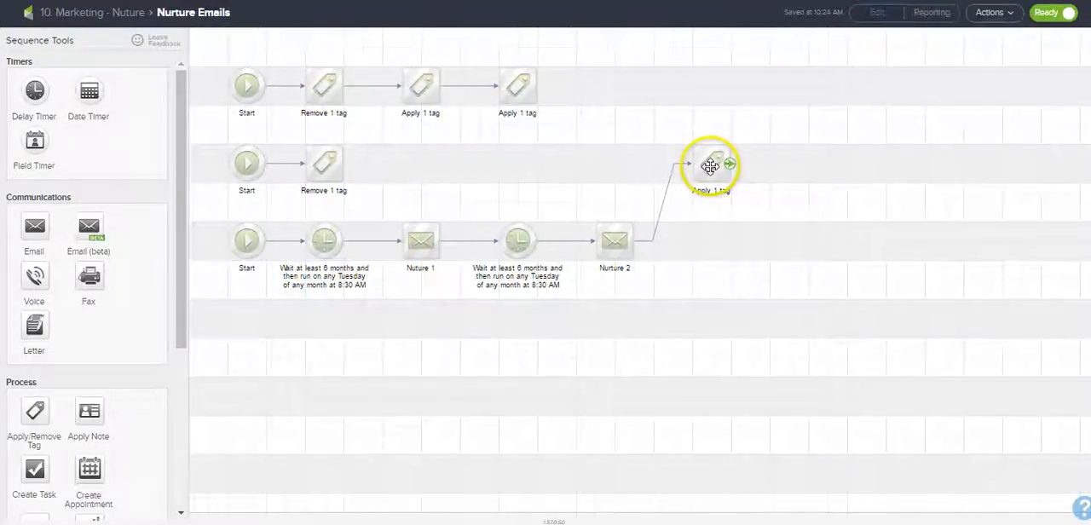
left_click(120, 12)
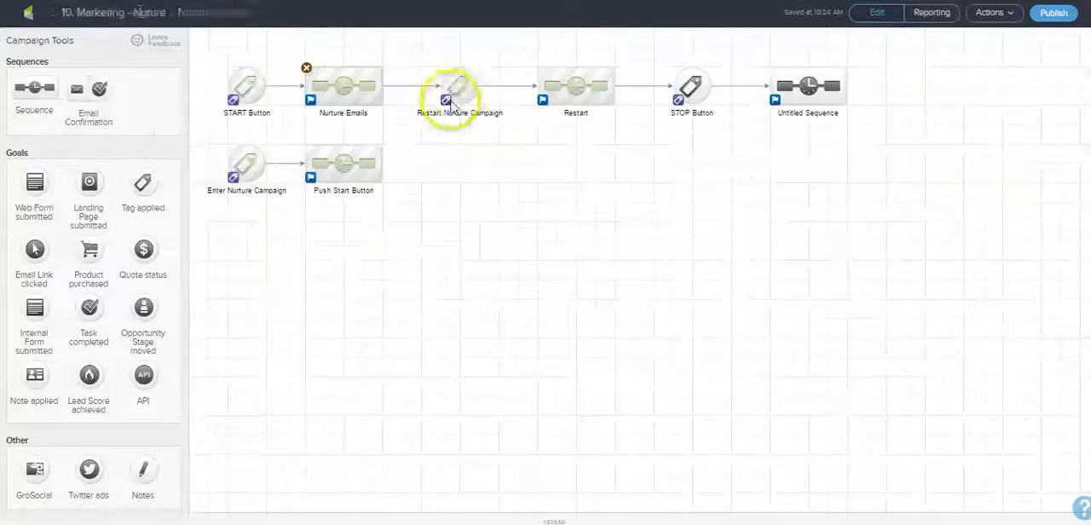
double_click(575, 92)
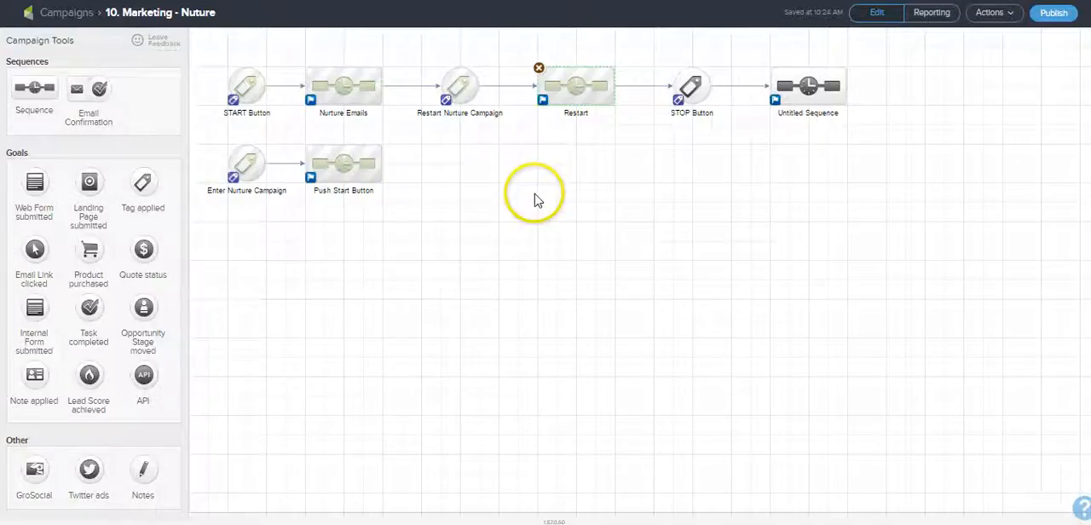
Step: Configure the STOP Button goal to be achieved when "05. System -> 10. Marketing - Nurture: 03. STOP Button" is applied
double_click(688, 86)
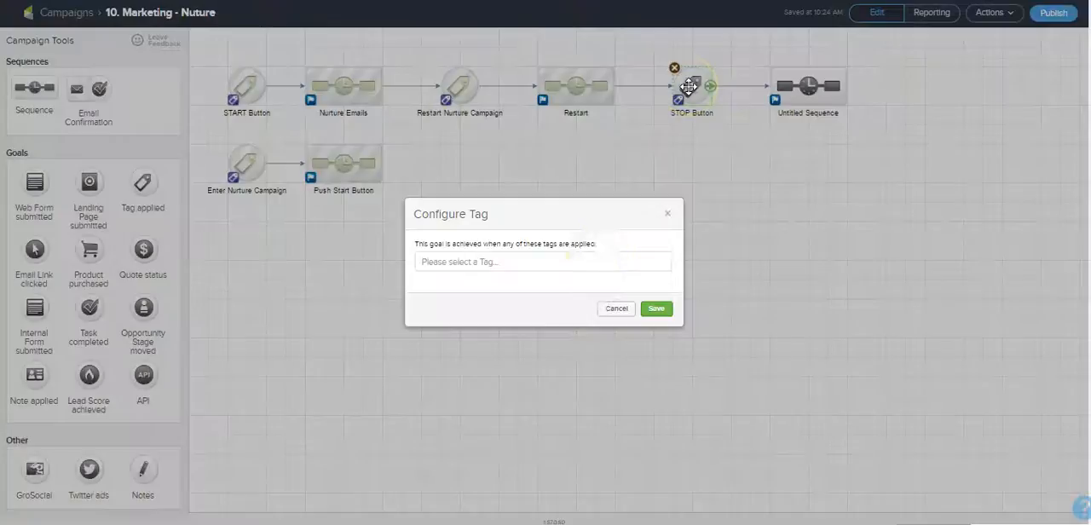
left_click(598, 259)
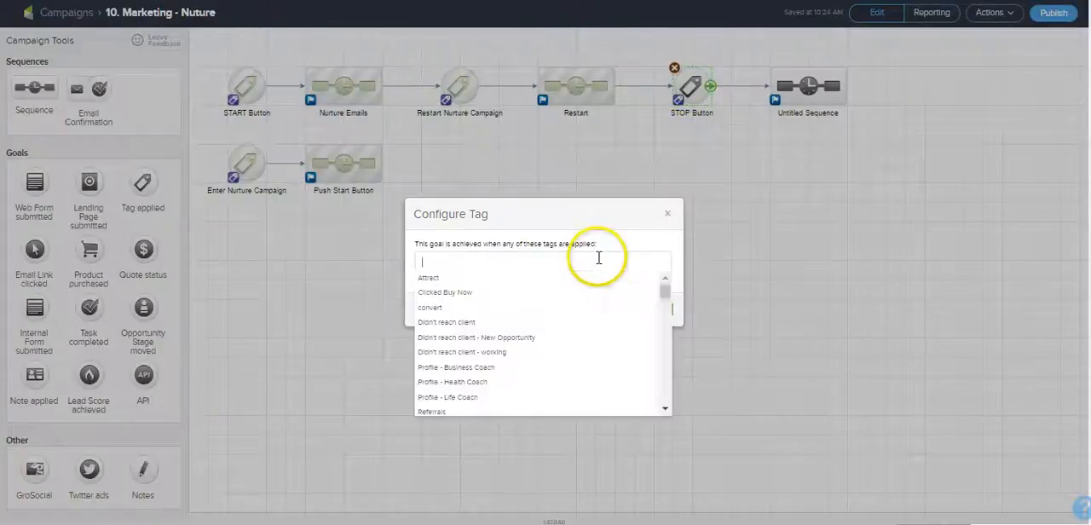
type("stop")
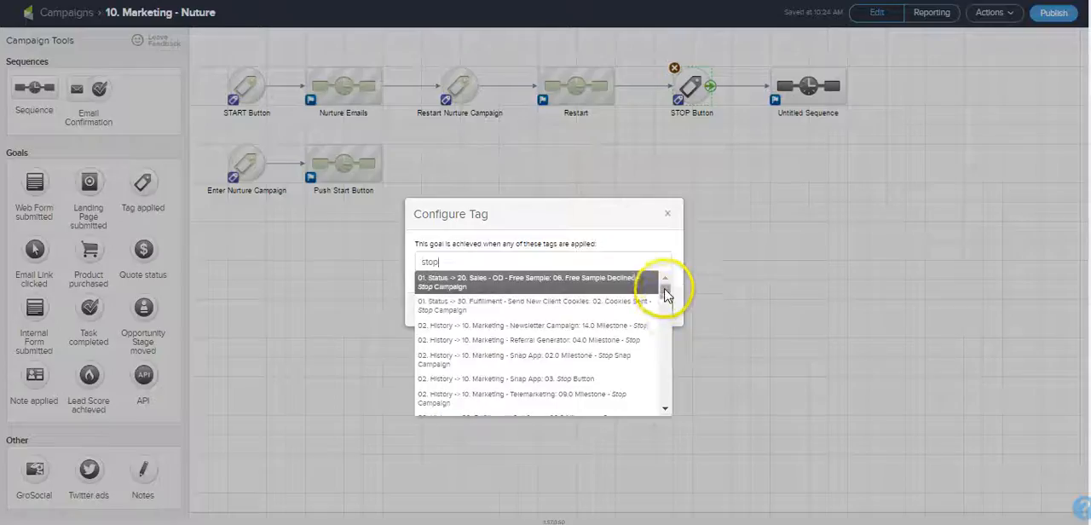
left_click_drag(666, 296, 665, 396)
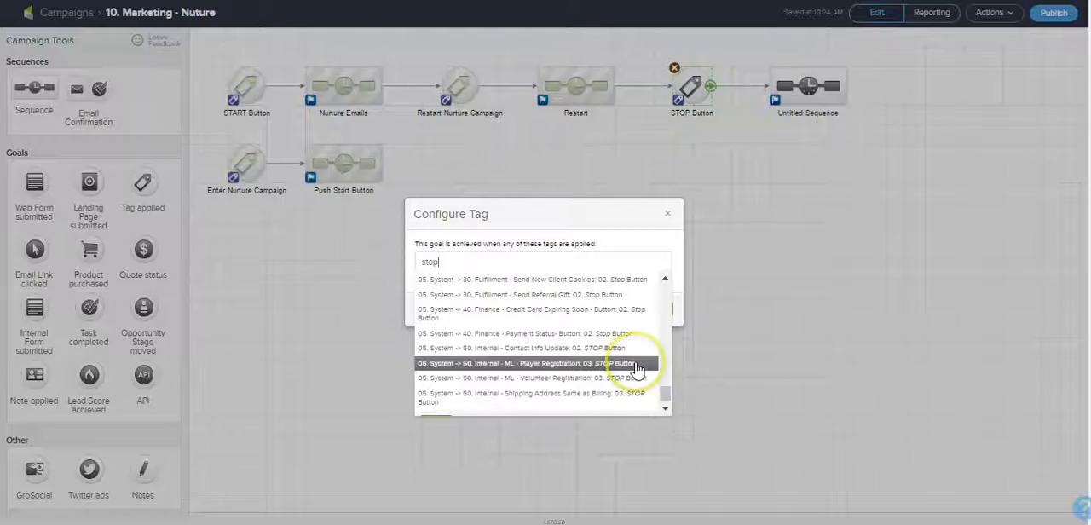
scroll(639, 370, "up", 3)
scroll(638, 370, "up", 3)
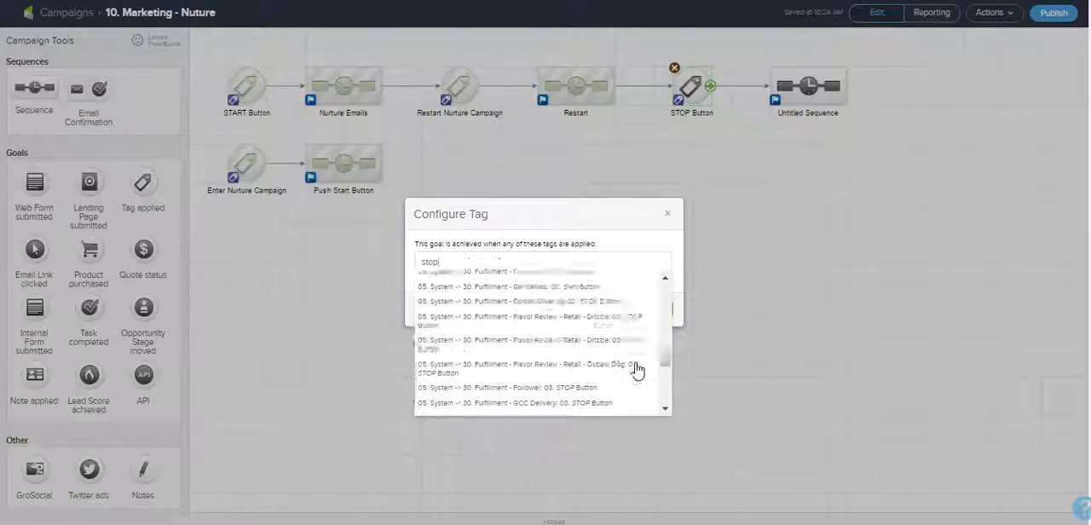
scroll(638, 370, "up", 3)
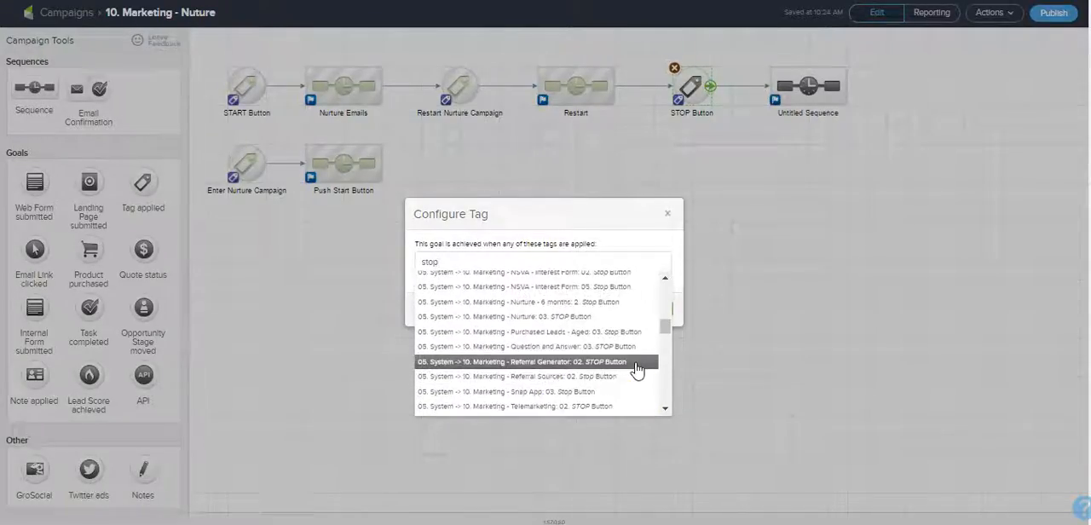
left_click(628, 316)
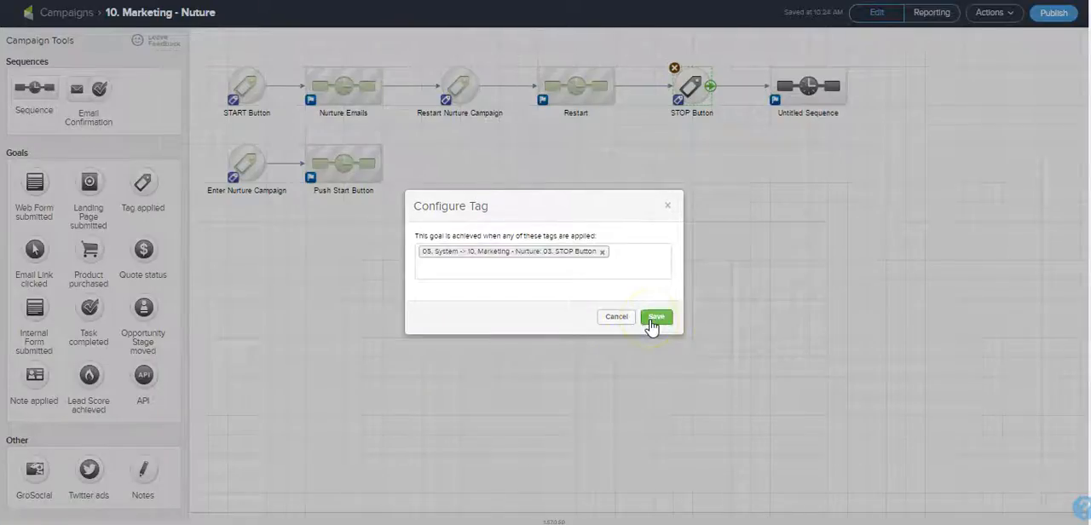
left_click(653, 318)
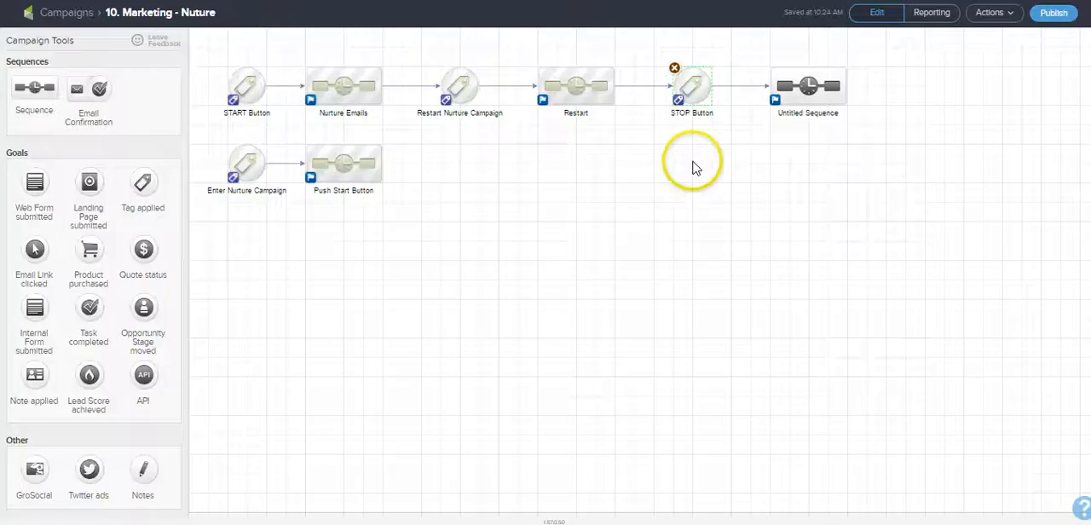
Step: In the untitled sequence after the STOP Button goal, add two more Start points and link a tag step to each of the first two Starts
double_click(803, 85)
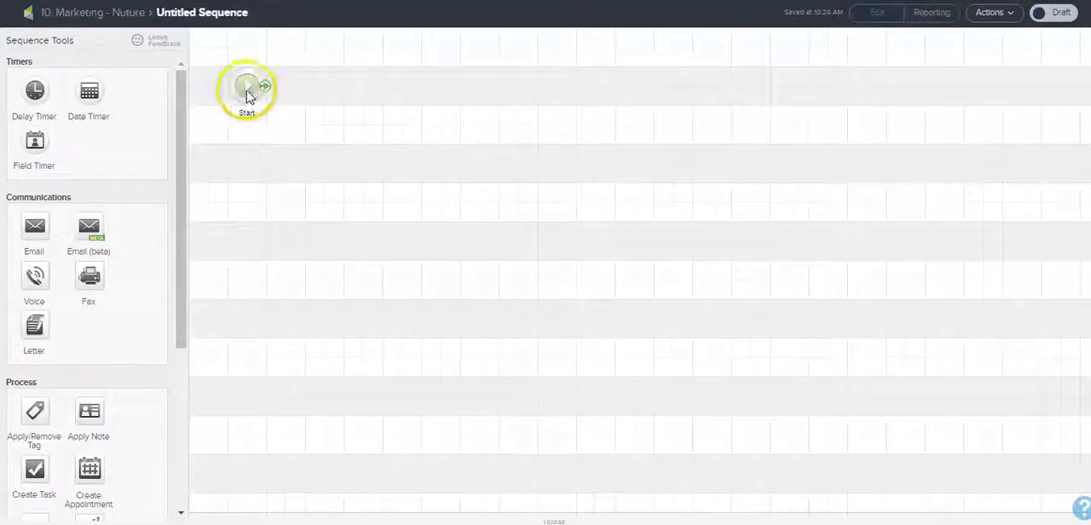
left_click(248, 166)
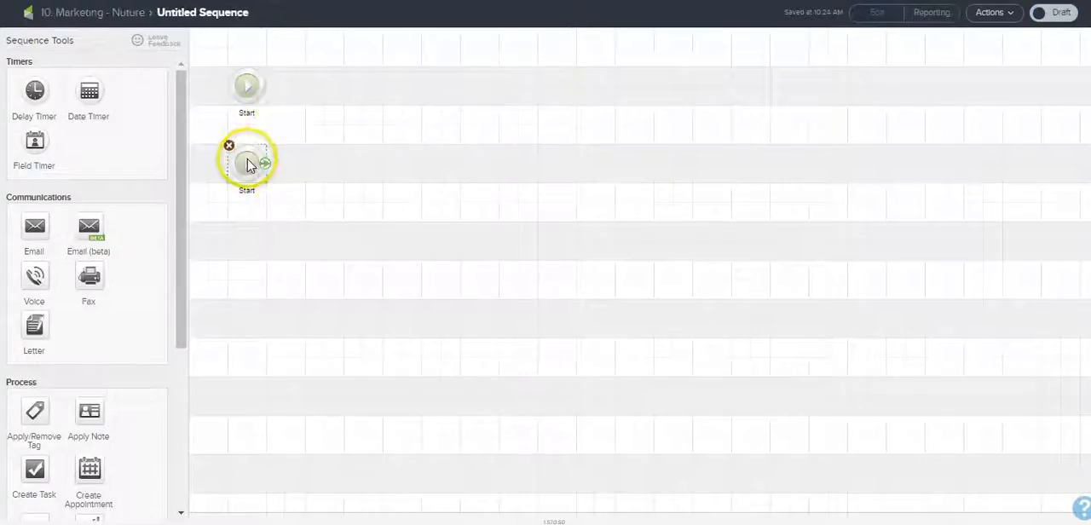
left_click(246, 246)
left_click_drag(35, 410, 322, 84)
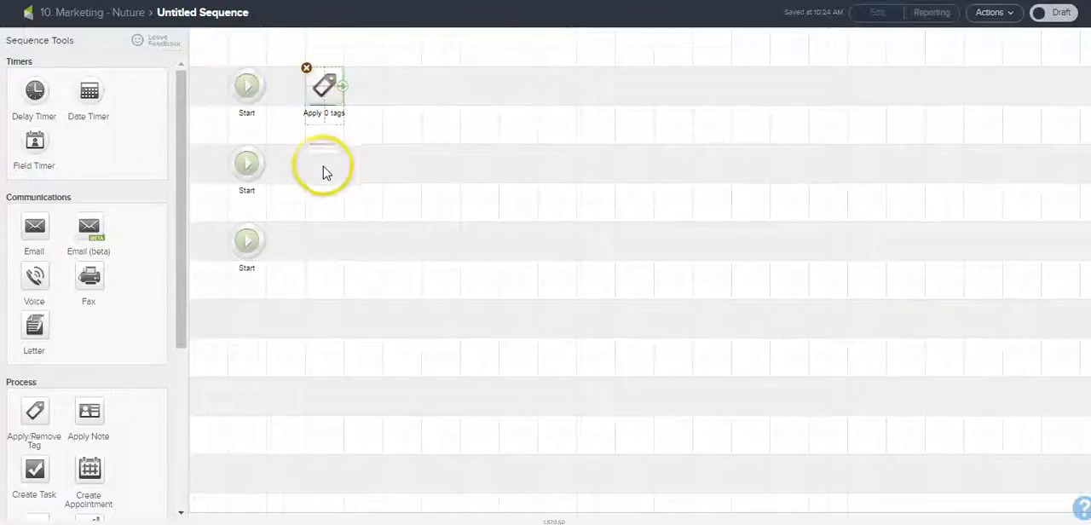
left_click_drag(323, 174, 322, 170)
left_click_drag(265, 86, 311, 85)
left_click_drag(318, 162, 320, 160)
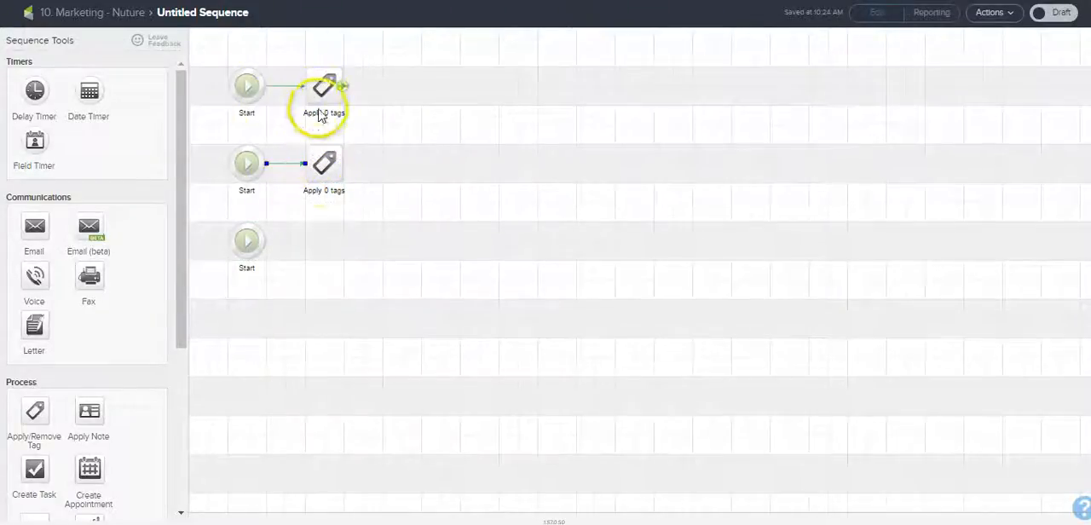
Step: Configure the first tag step to remove "01. Status -> 10. Marketing - Nurture - 6 months: 1. Added to Nurture - Start Follow-up"
double_click(318, 94)
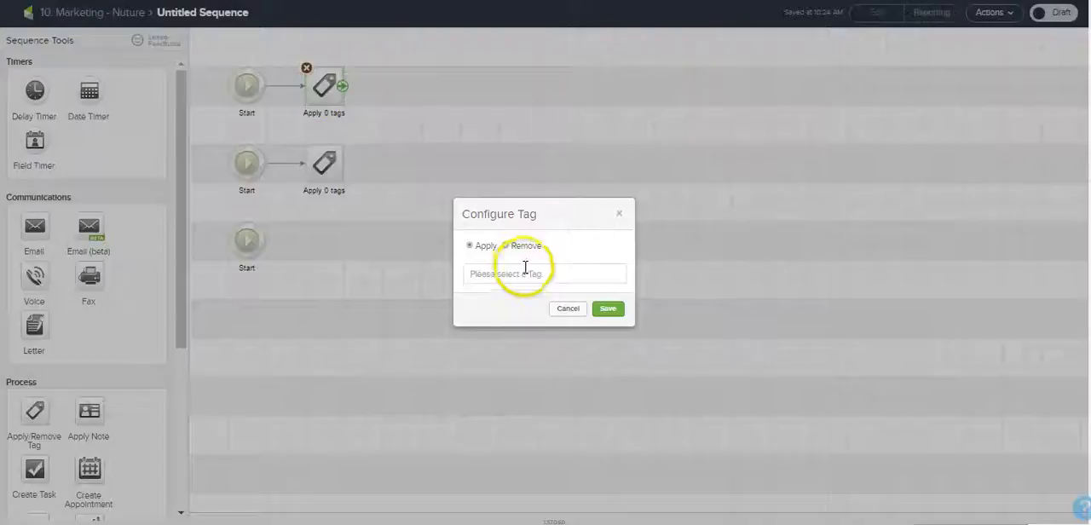
left_click(522, 274)
type("nurutre")
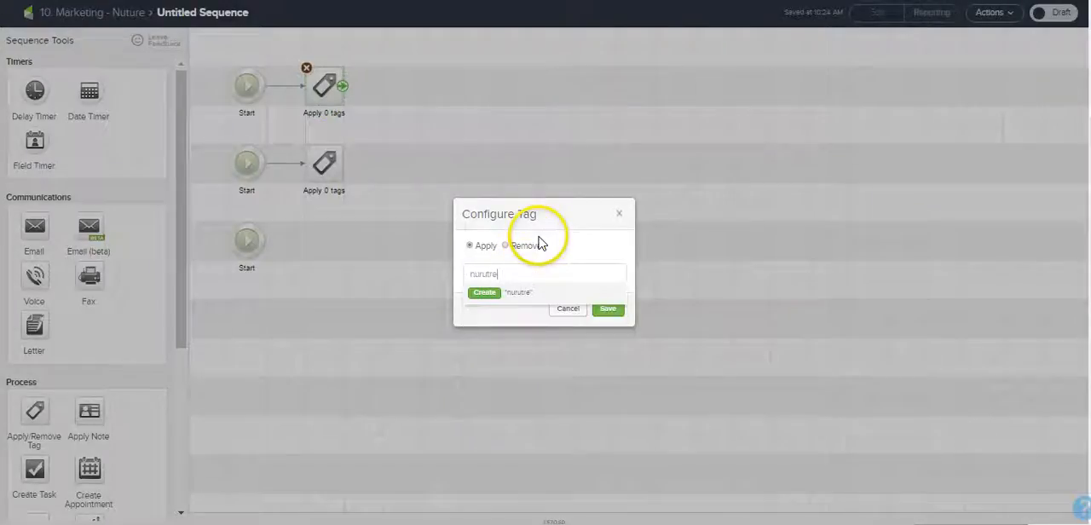
double_click(486, 273)
type("nu")
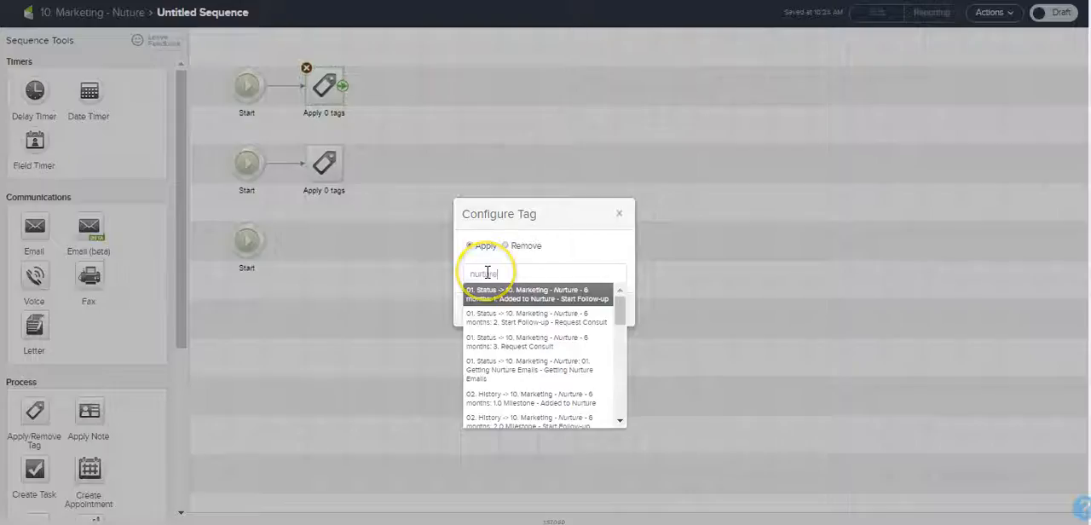
left_click(487, 296)
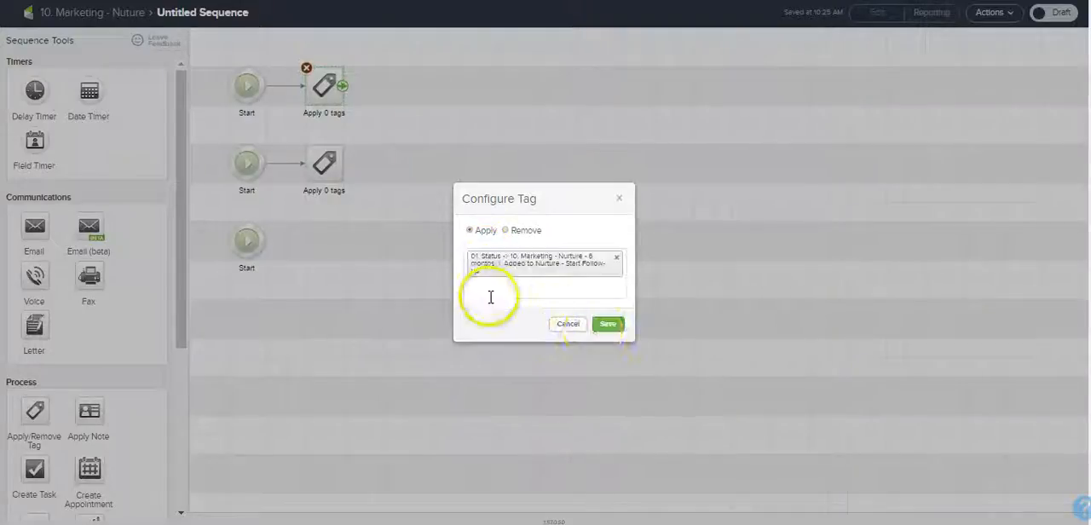
left_click(602, 323)
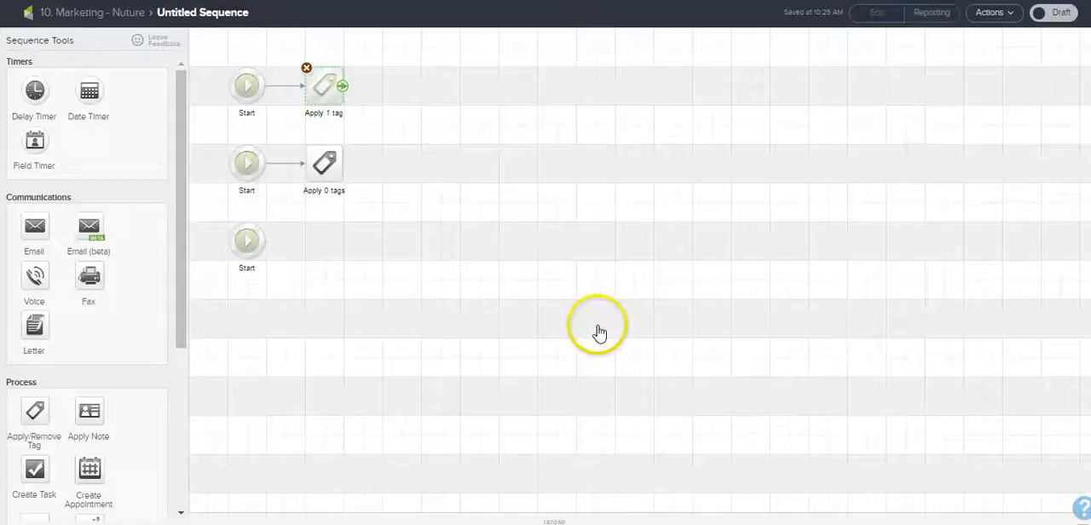
double_click(327, 92)
left_click(515, 230)
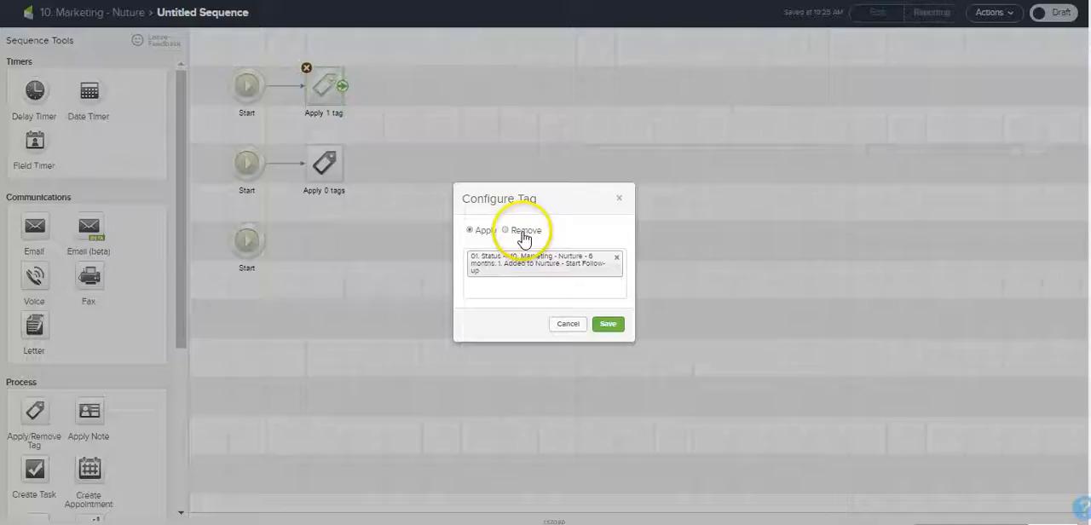
left_click(599, 324)
Step: Set the second tag step to remove the "05. System -> 10. Marketing - Nurture" tags "01. Enter Nurture Campaign" and "02. START Button"
double_click(331, 163)
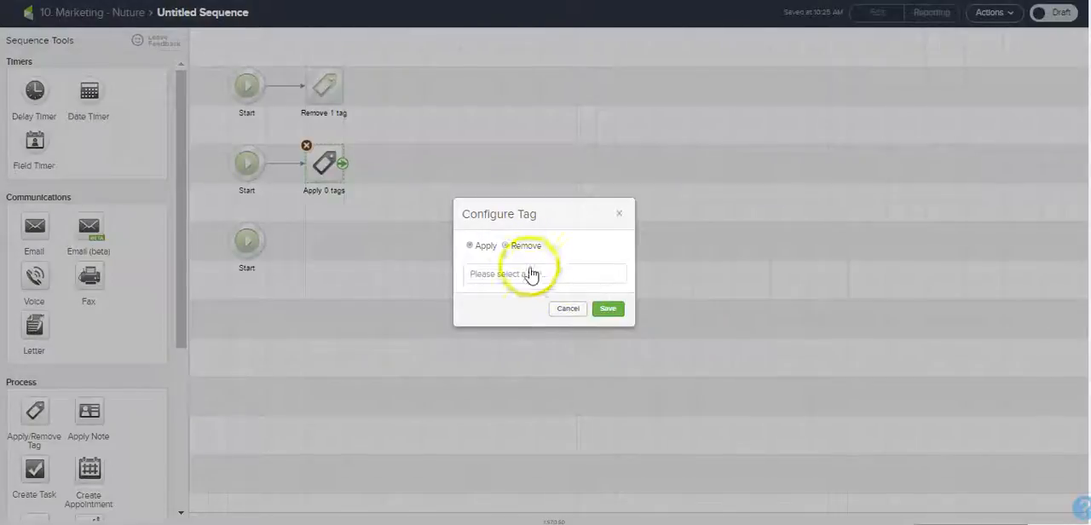
left_click(521, 245)
left_click(528, 274)
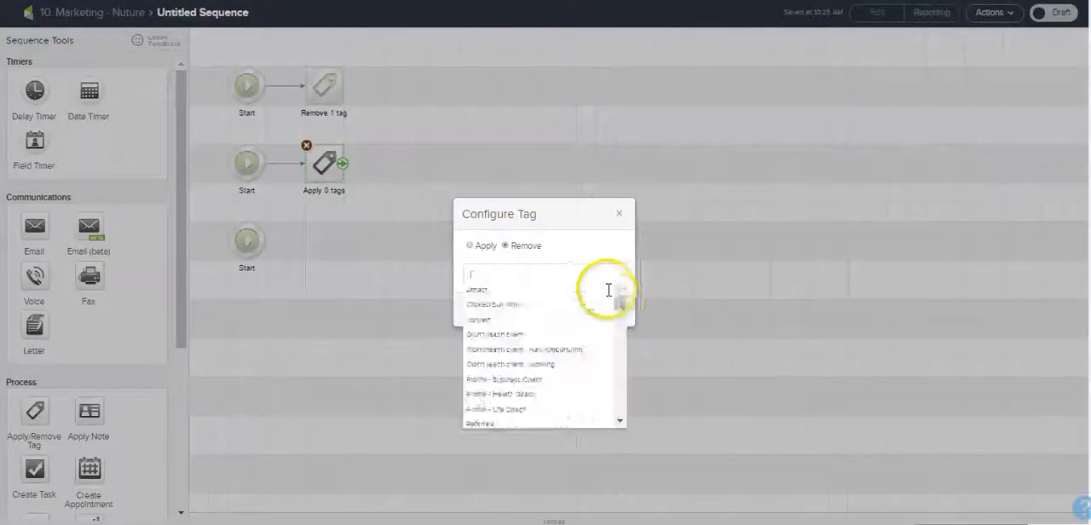
type("nurture")
left_click_drag(622, 311, 620, 377)
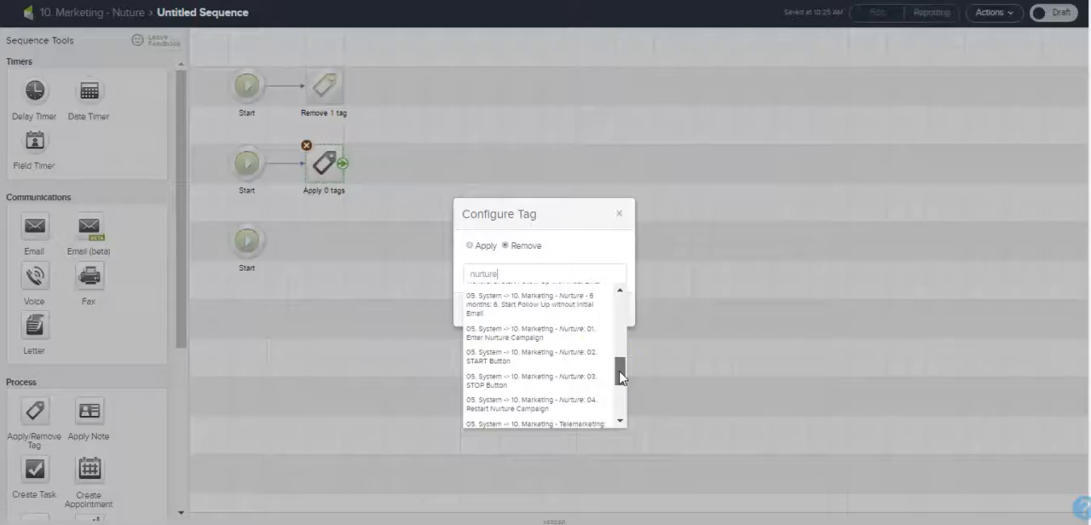
left_click(588, 339)
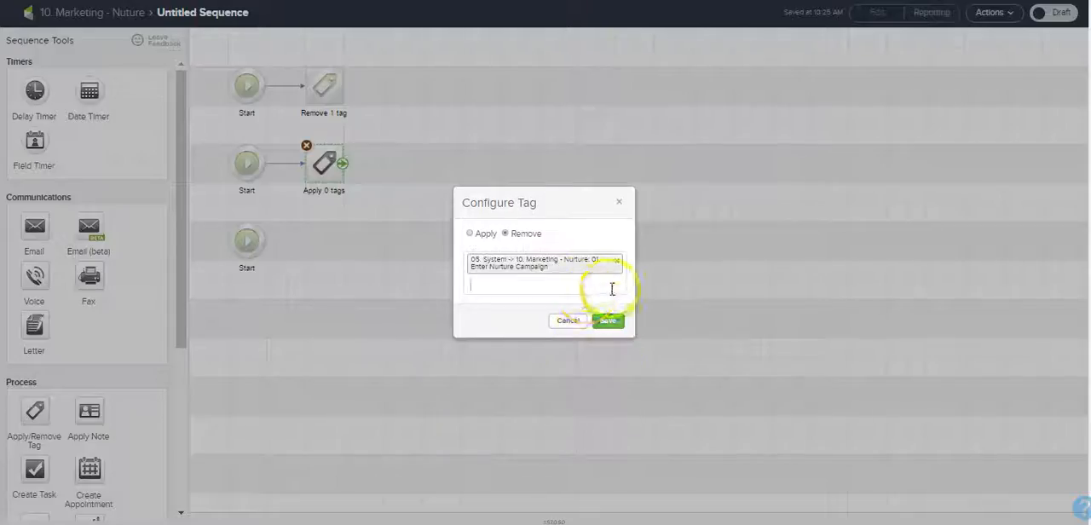
left_click(611, 289)
left_click_drag(619, 312, 620, 390)
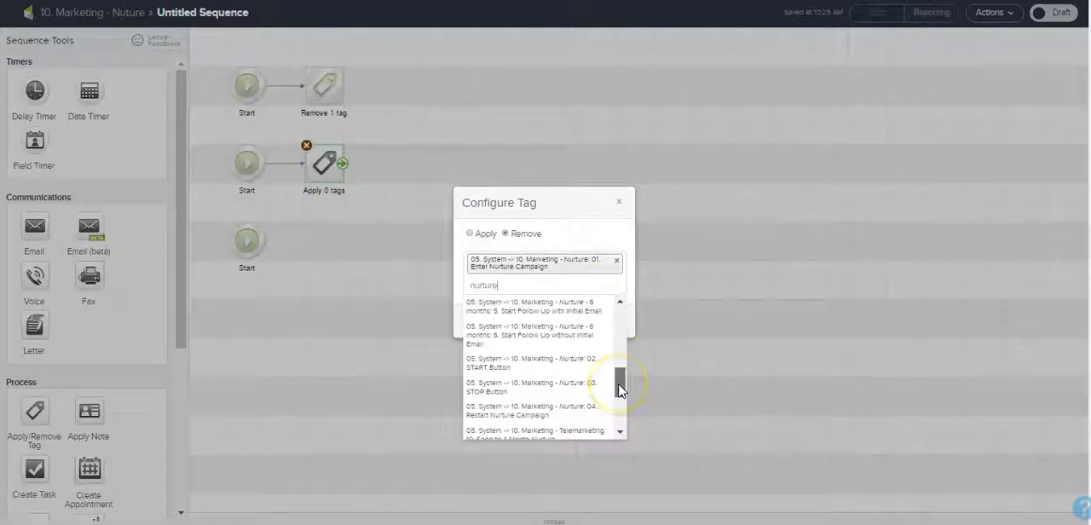
left_click(562, 363)
Step: Add "03. STOP Button" and "04. Restart Nurture Campaign" to the removed tags and mark the sequence as Ready, returning to the campaign canvas
left_click(592, 300)
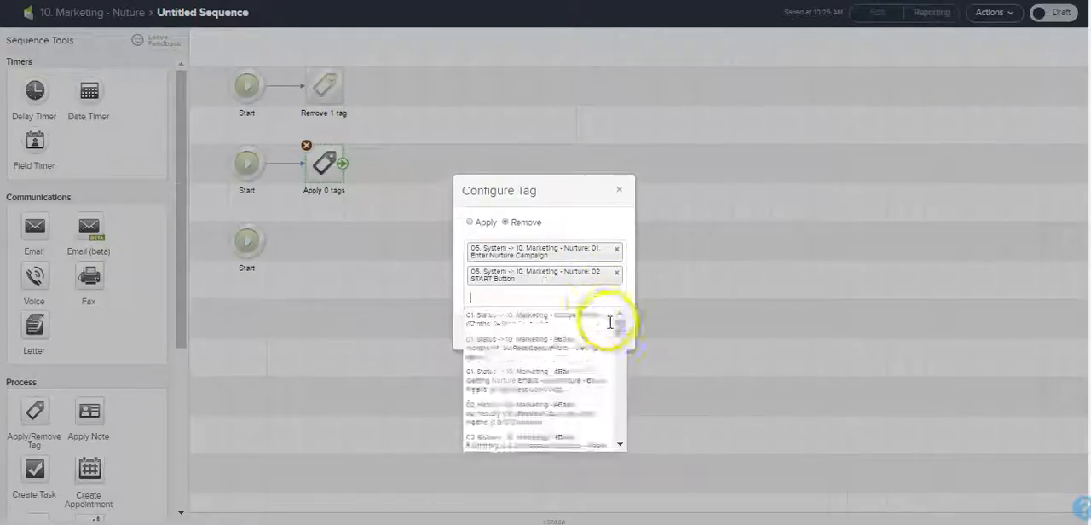
type("nurture")
left_click_drag(619, 337, 620, 386)
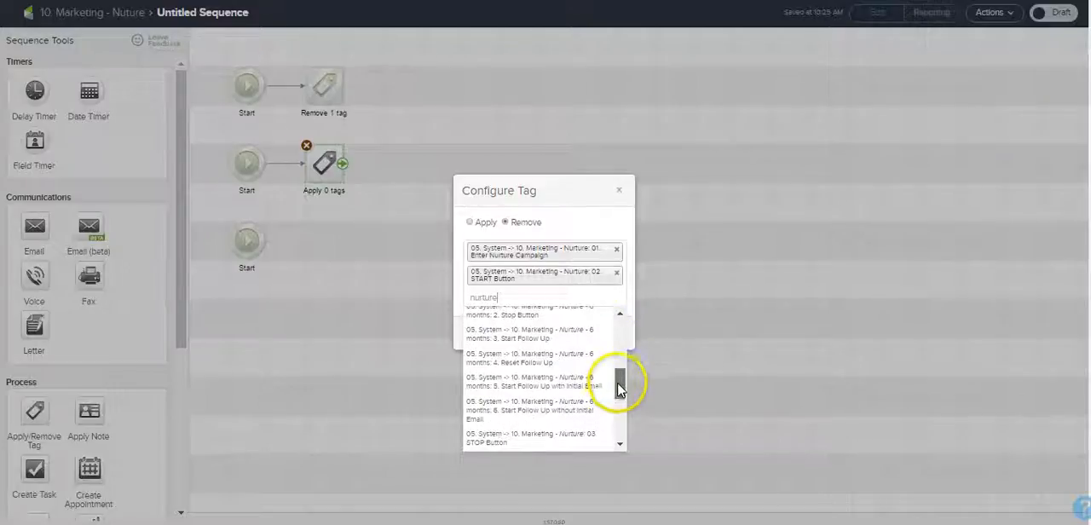
scroll(620, 387, "down", 2)
left_click(591, 381)
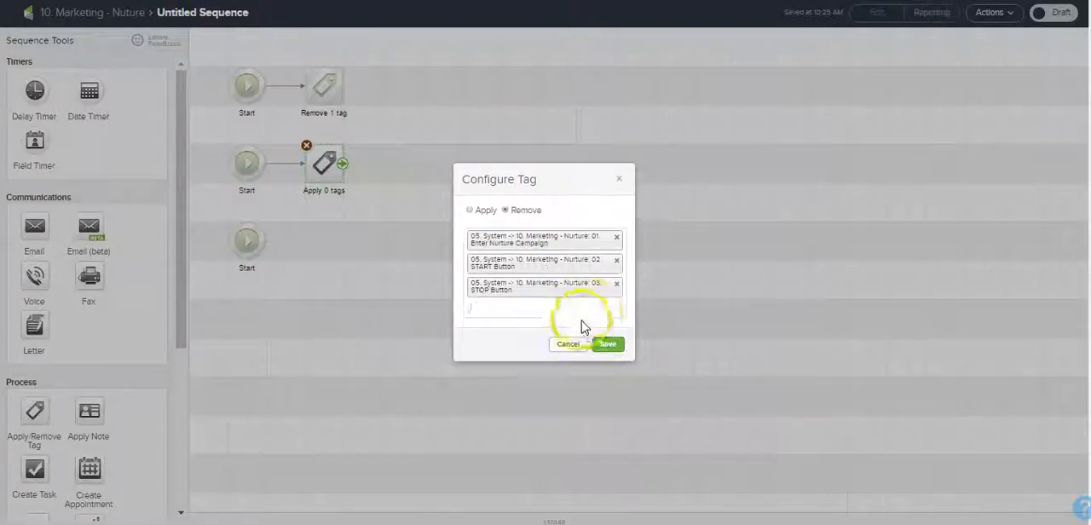
type("nurture")
left_click_drag(621, 333, 619, 418)
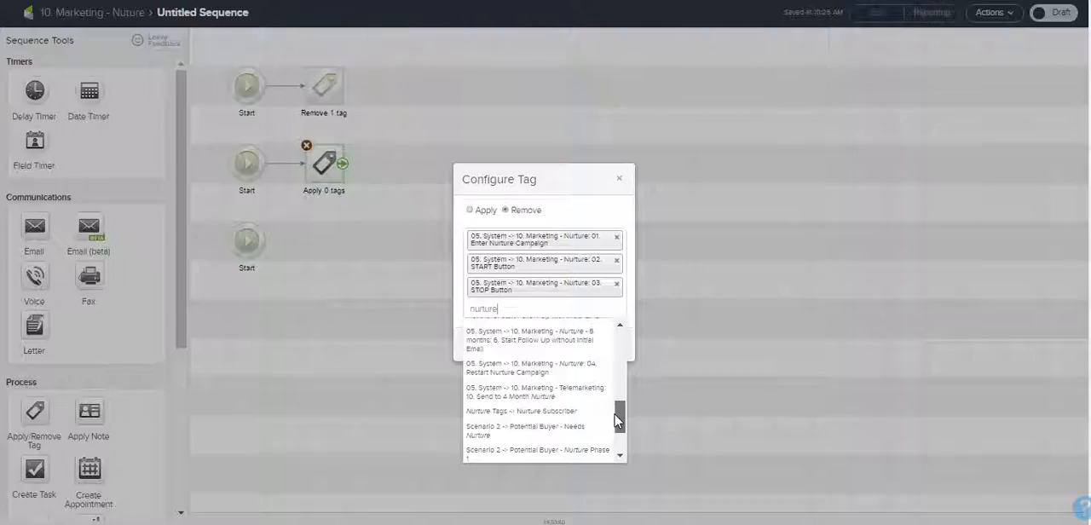
left_click_drag(618, 418, 616, 407)
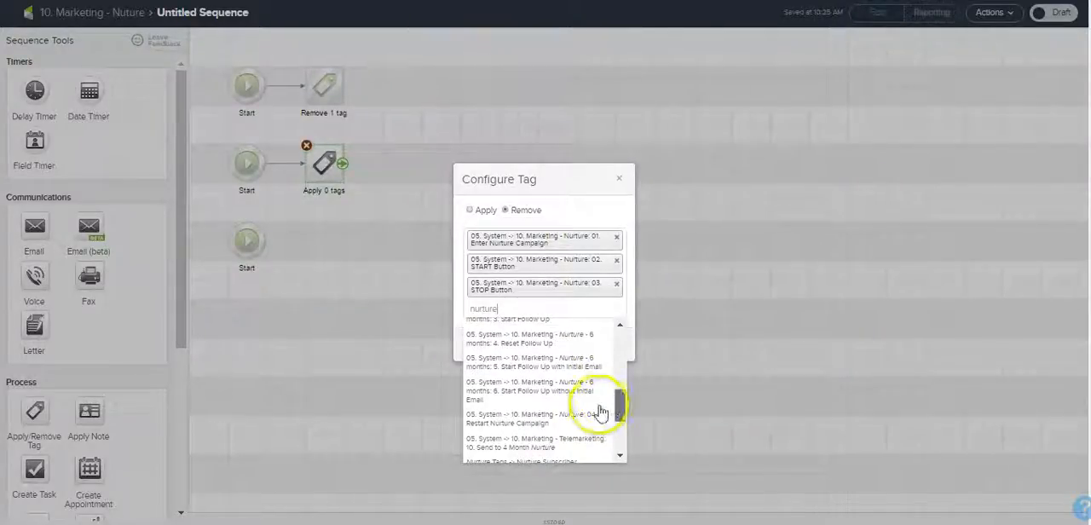
left_click(597, 417)
left_click(604, 355)
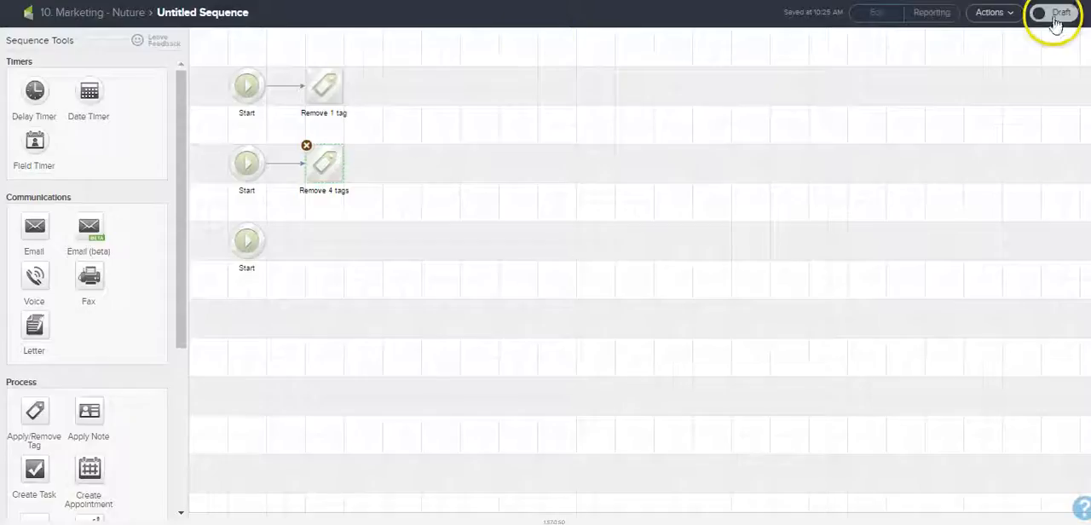
left_click(120, 12)
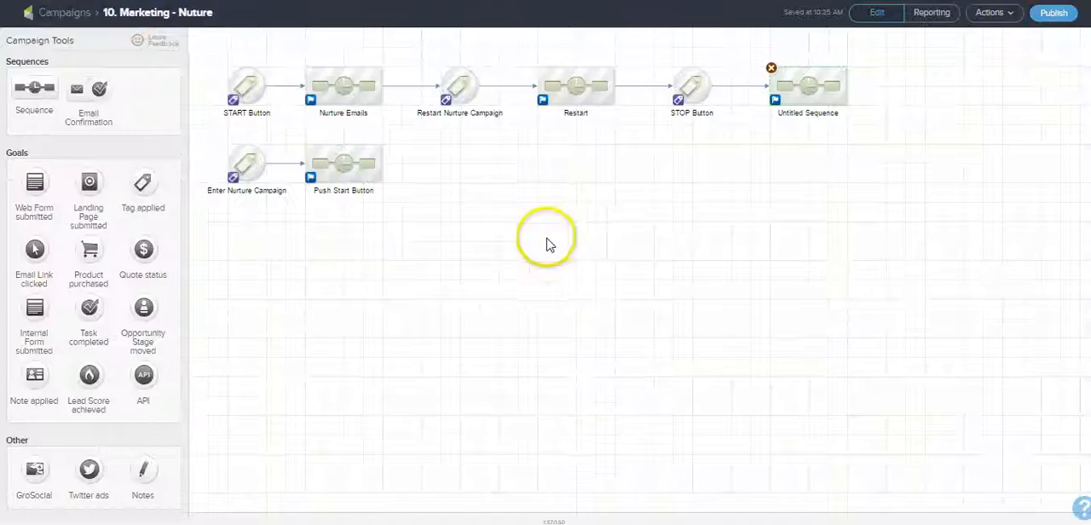